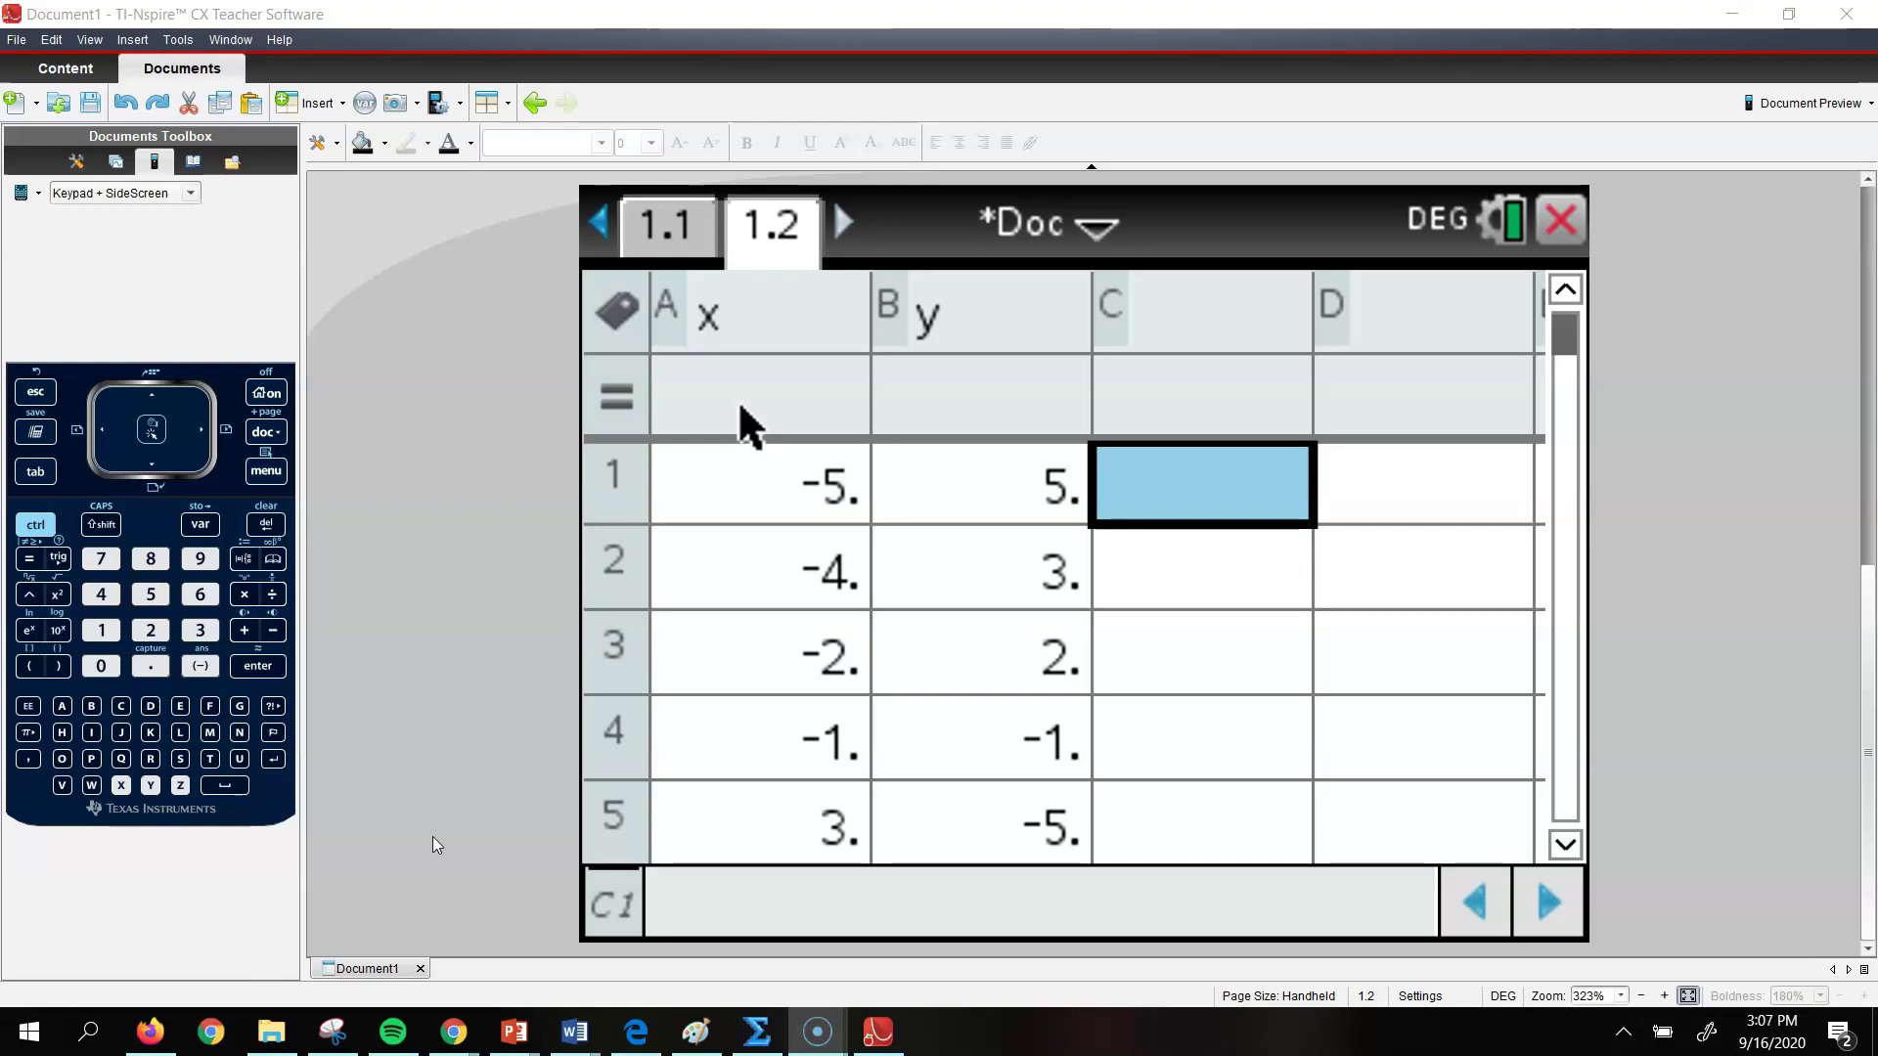
# Add a Lists & Spreadsheet page 1.3 from the home screen, then go back to page 1.2's x–y data
pyautogui.click(253, 394)
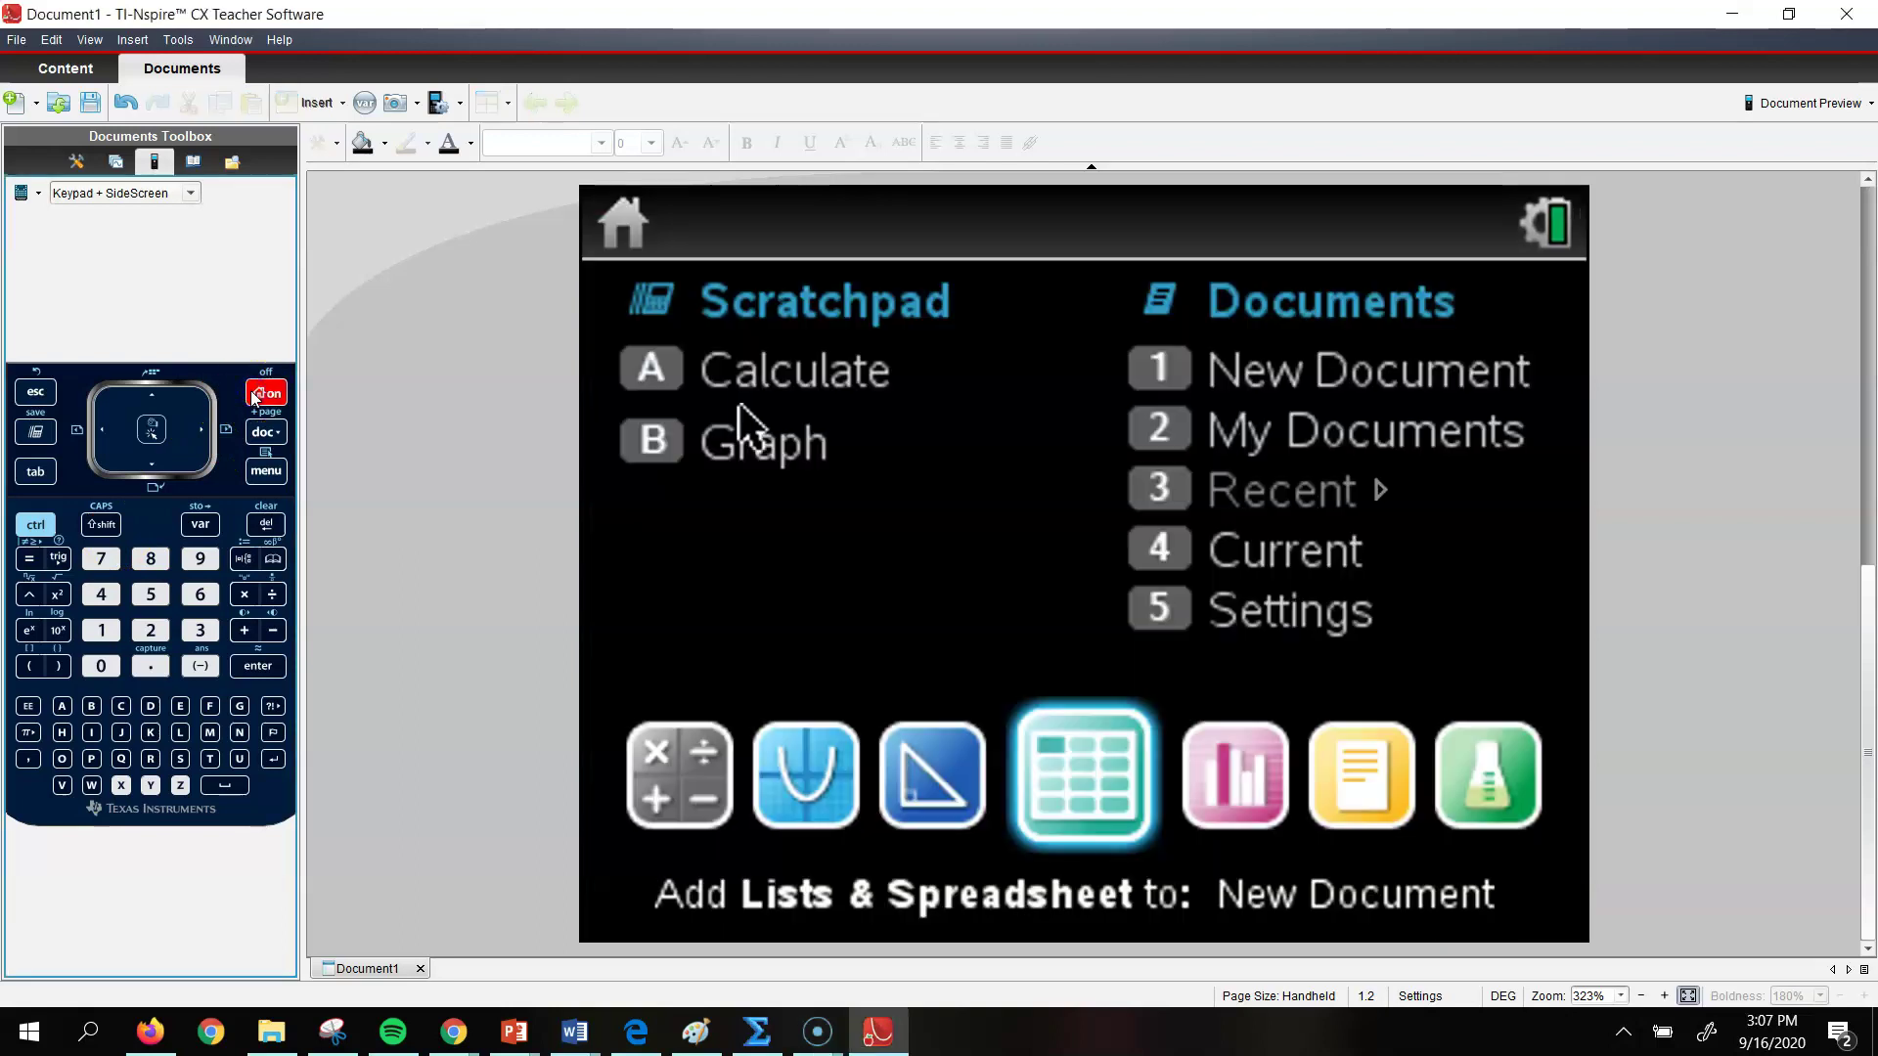
pyautogui.click(1083, 766)
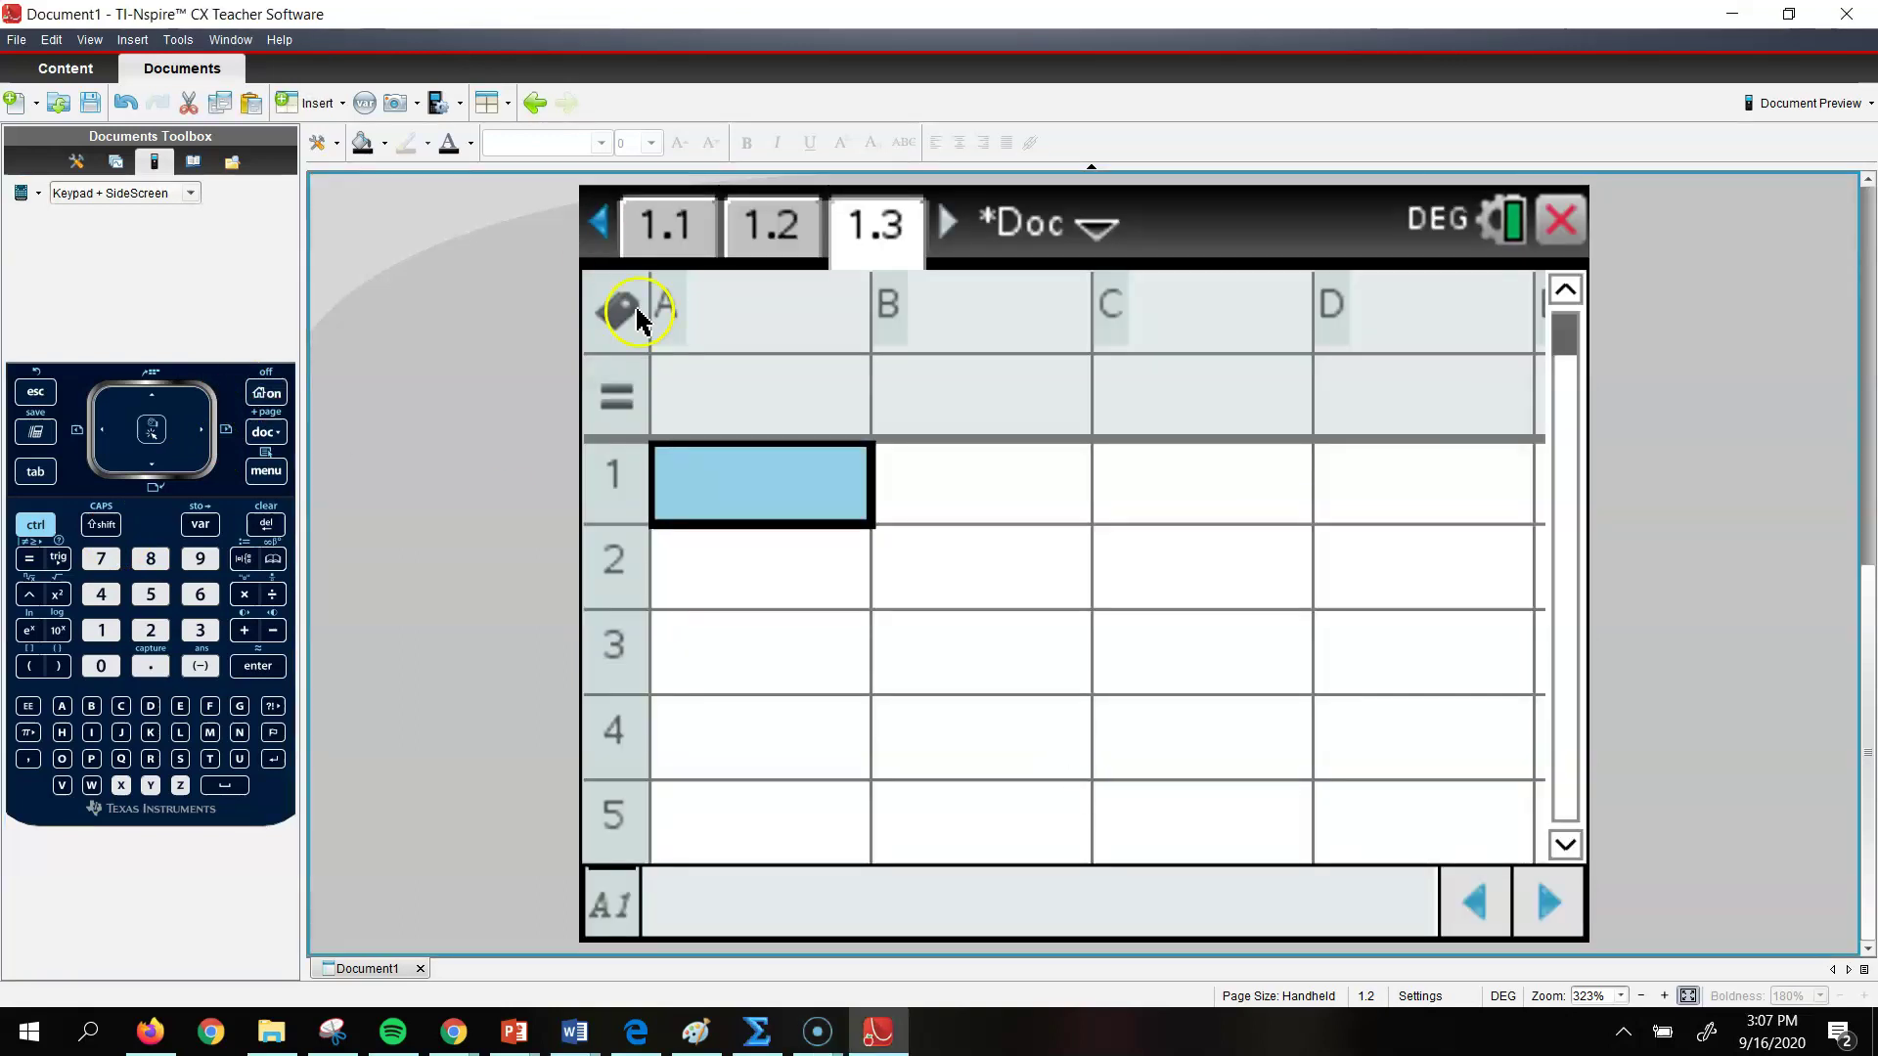
pyautogui.click(770, 208)
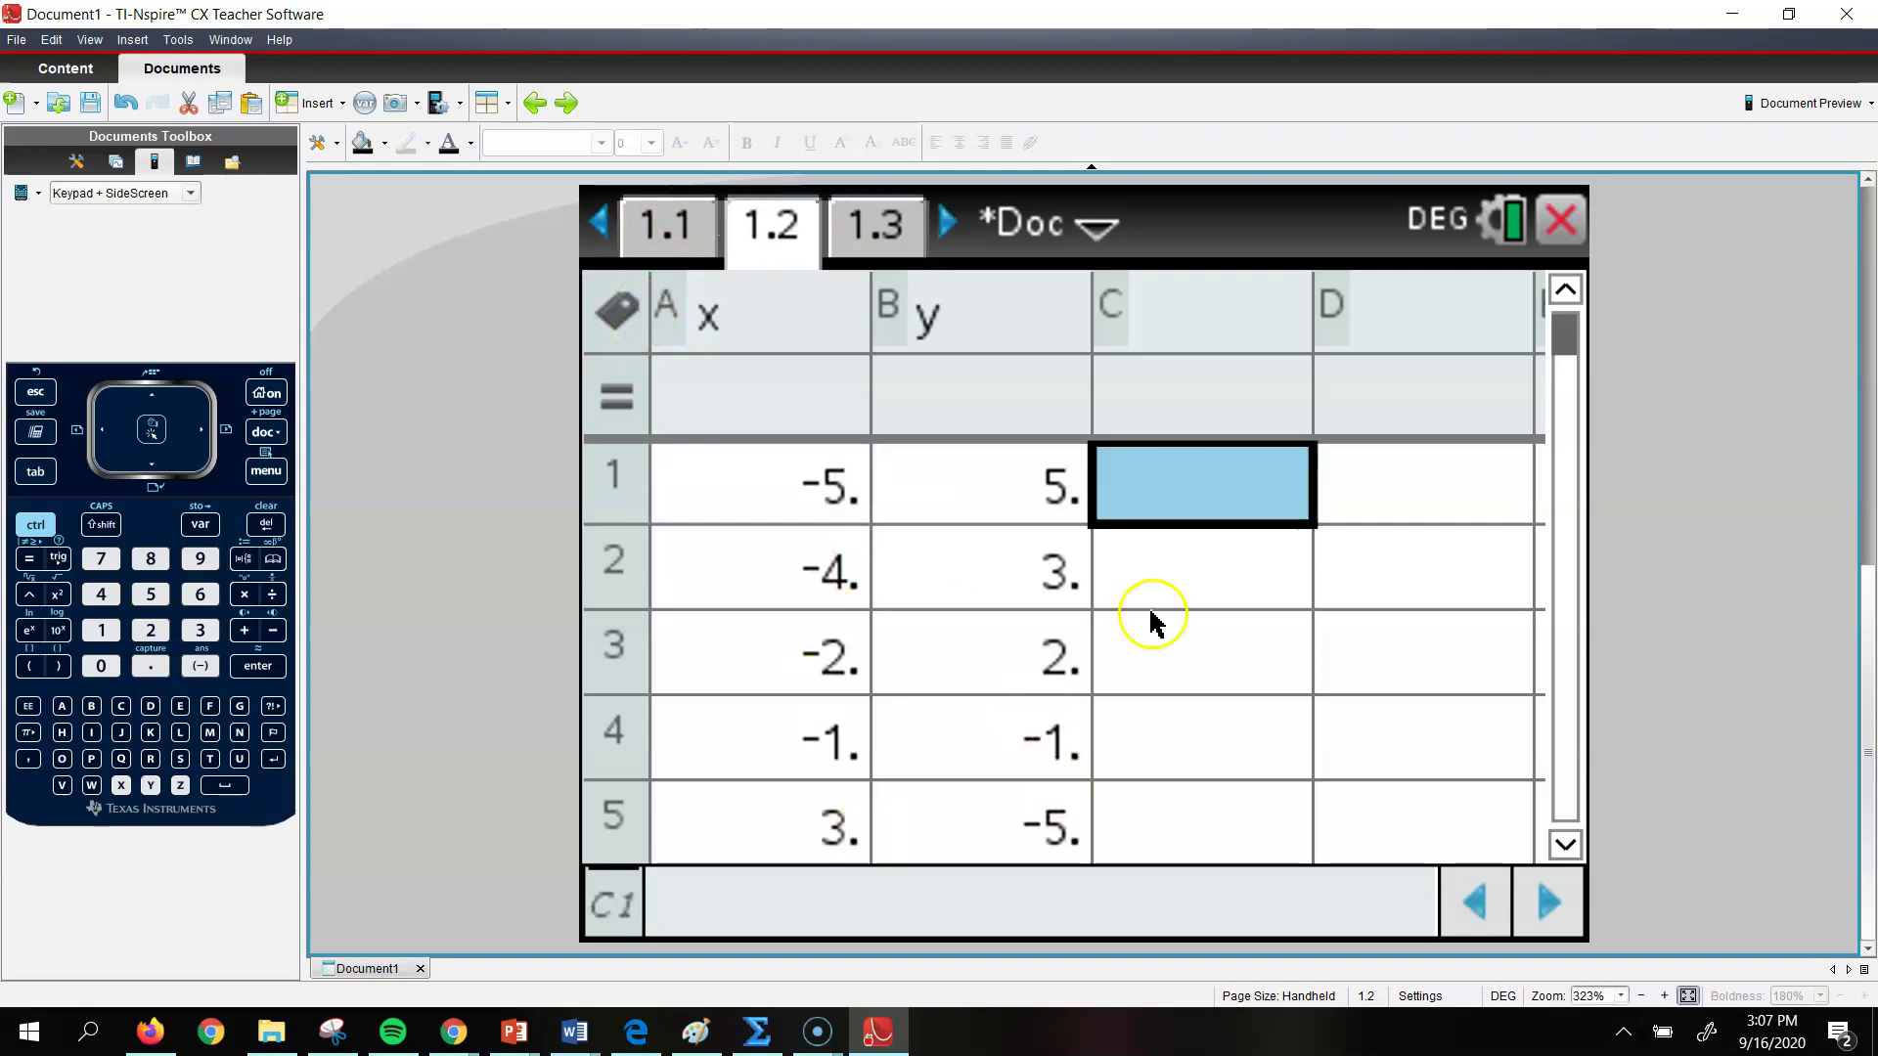
pyautogui.click(800, 354)
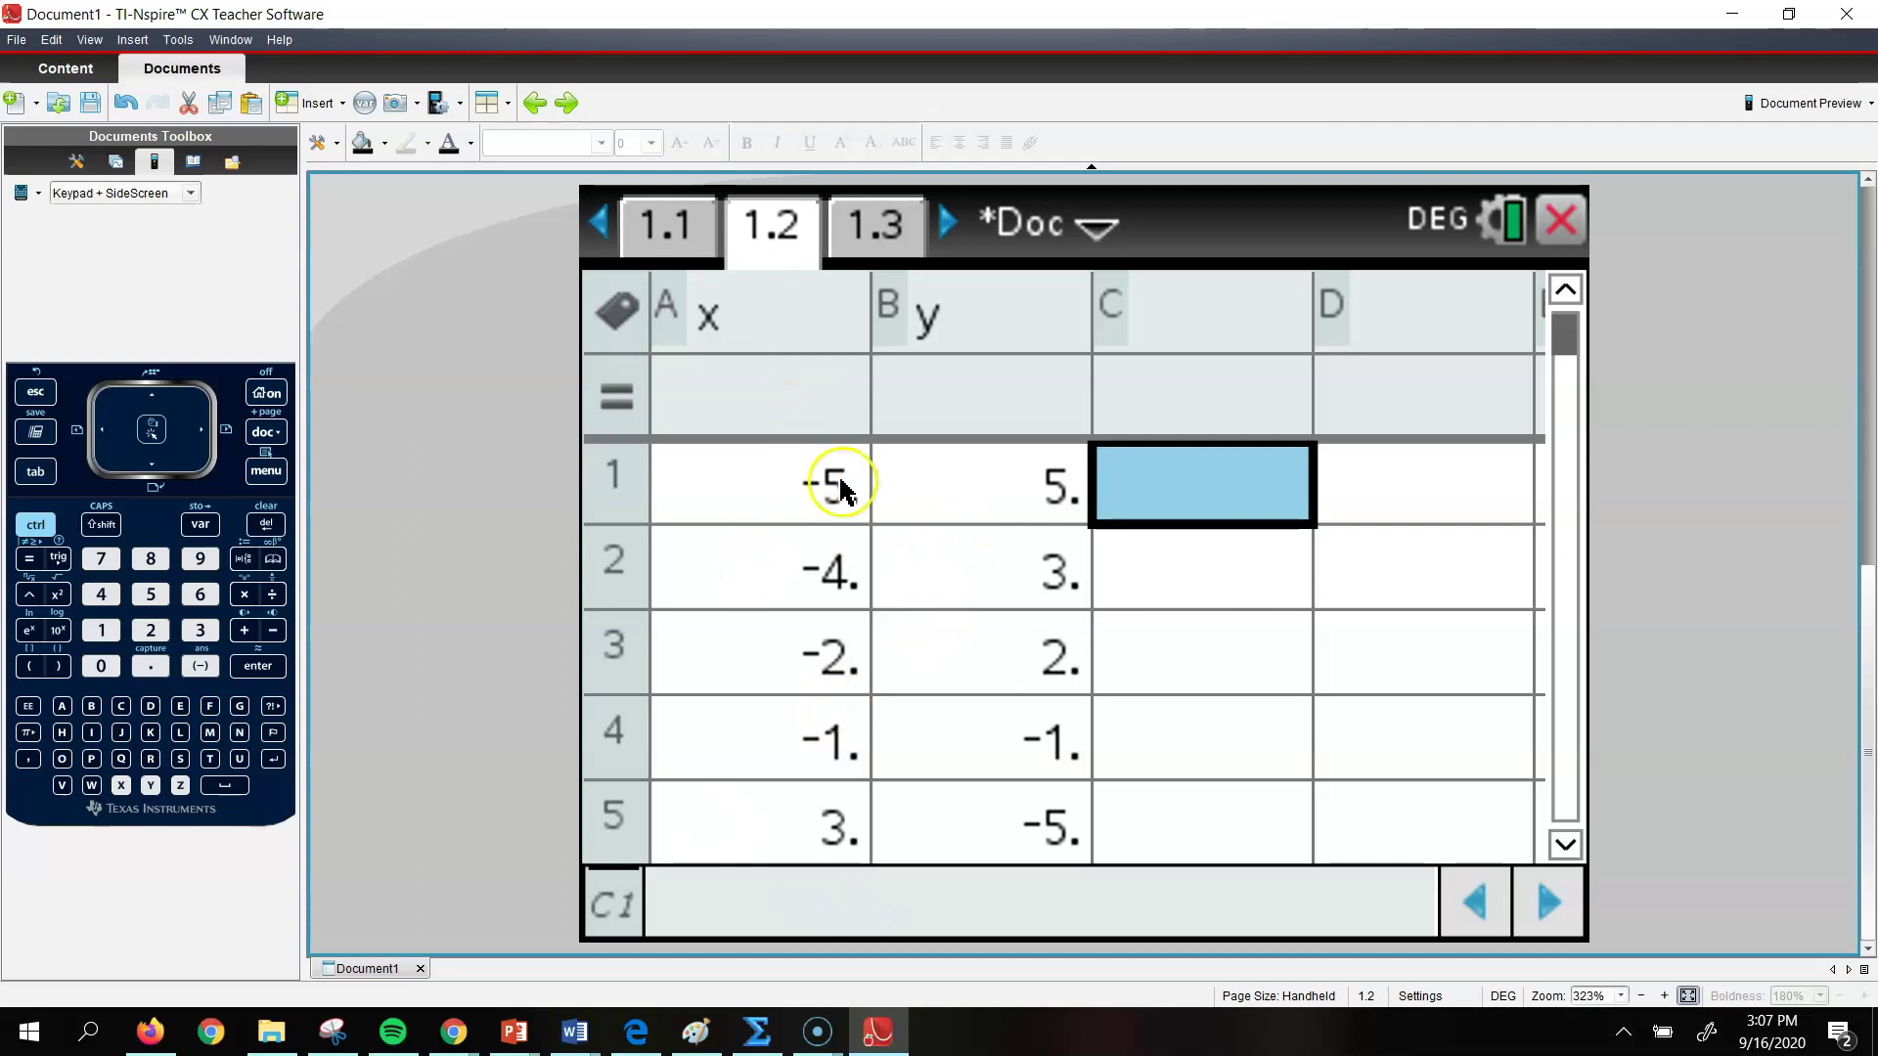
pyautogui.click(790, 338)
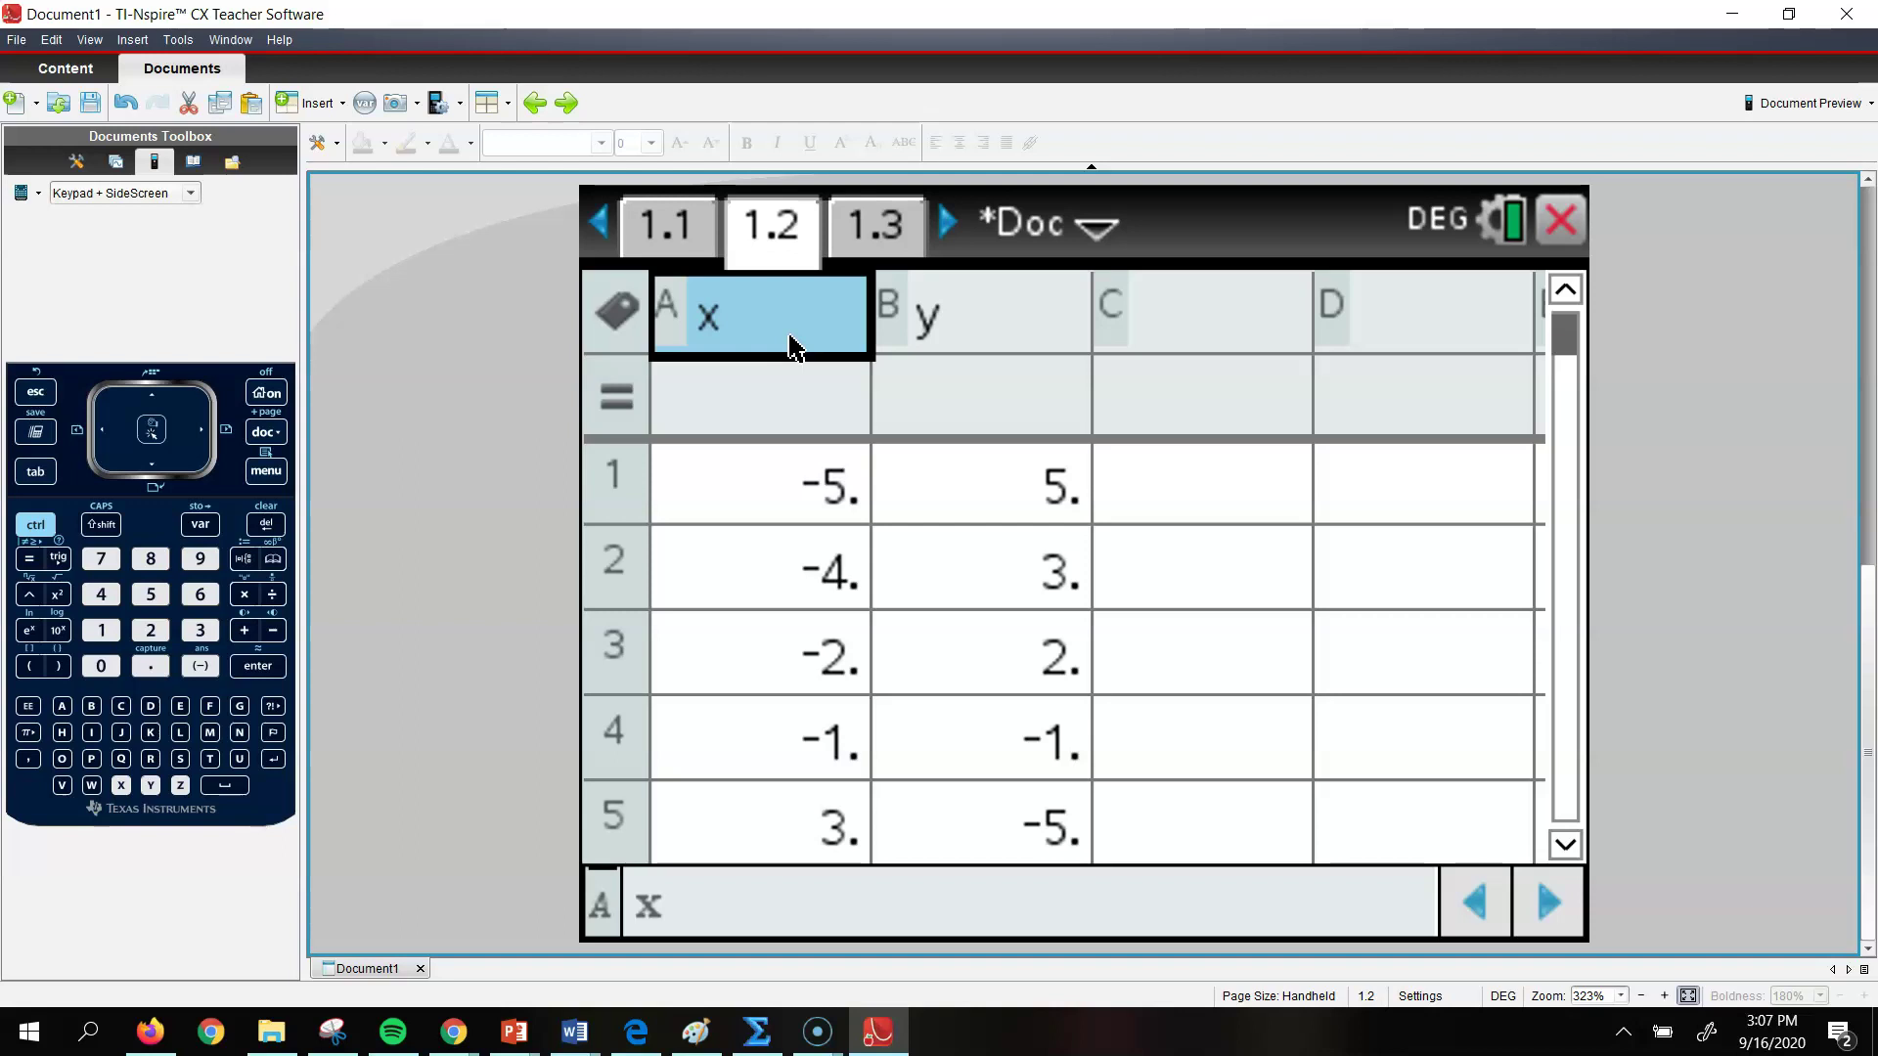
pyautogui.press('Down')
pyautogui.press('Down')
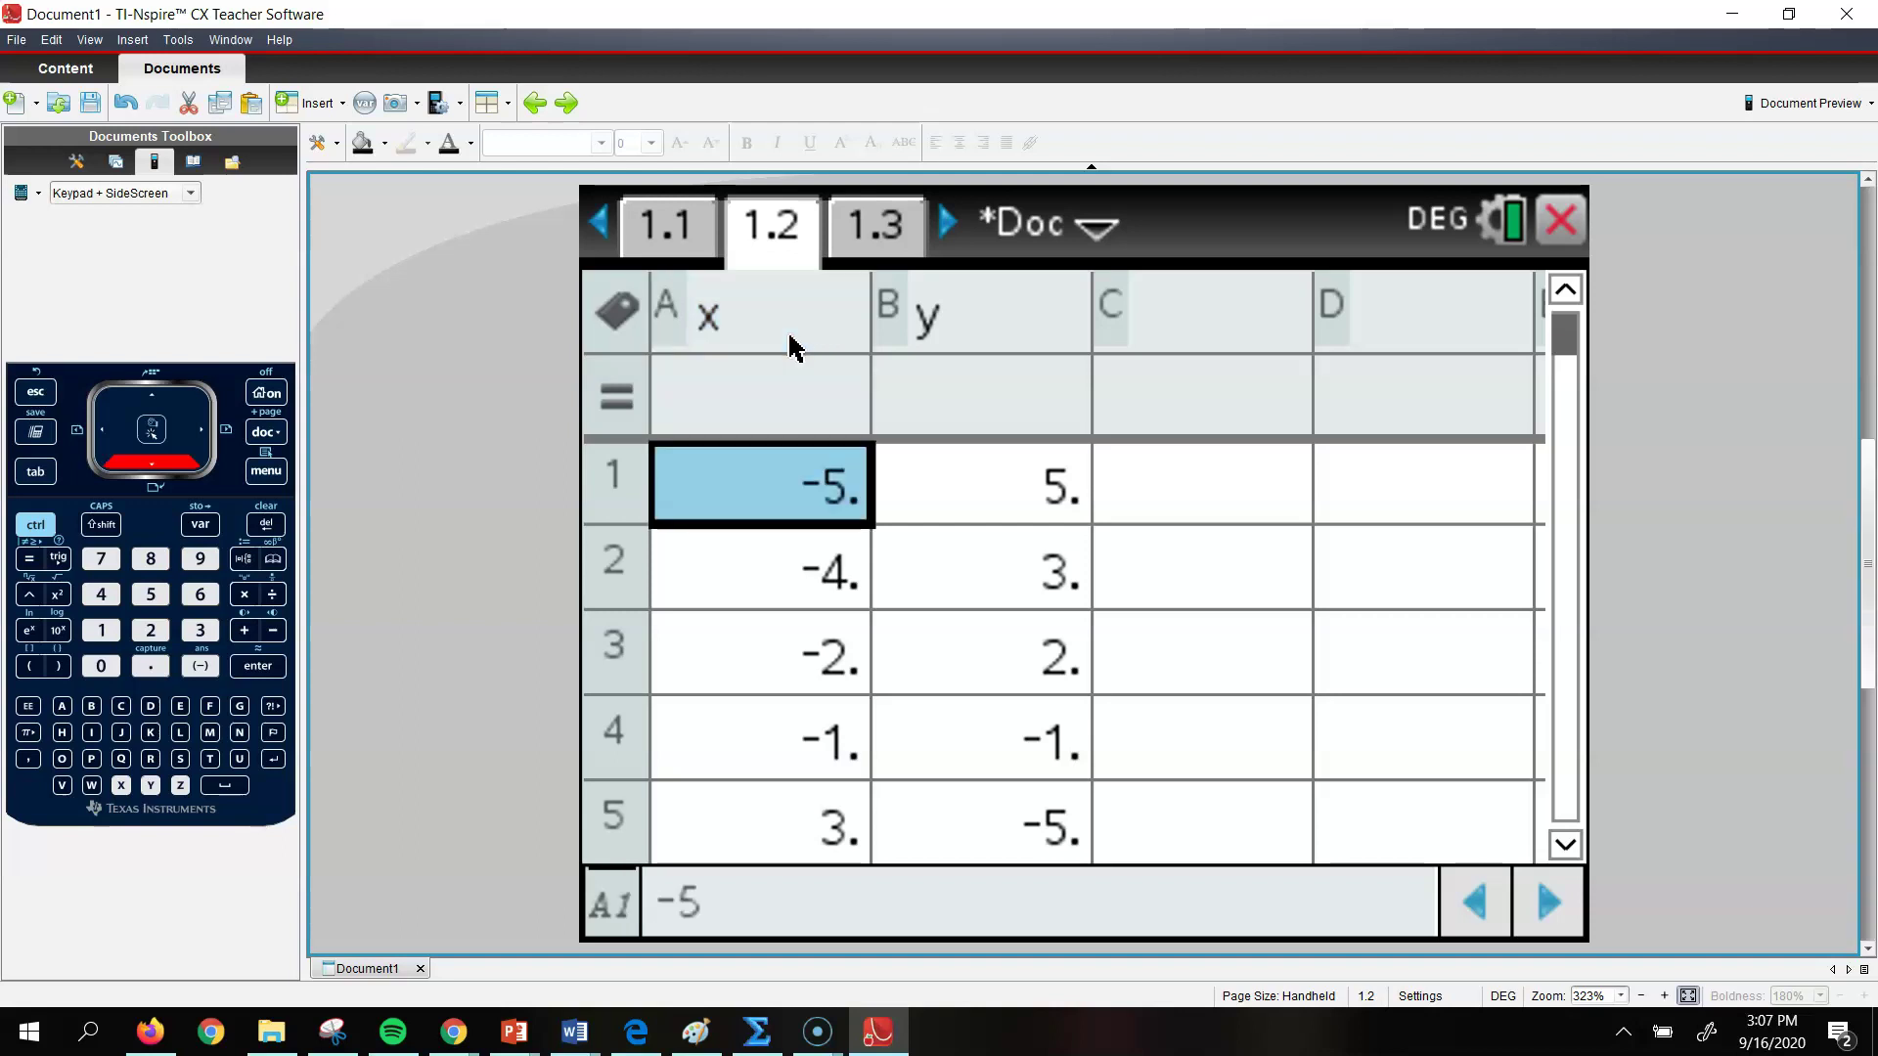
pyautogui.press('Up')
pyautogui.press('Up')
pyautogui.press('Down')
pyautogui.press('Down')
pyautogui.press('Up')
pyautogui.press('Up')
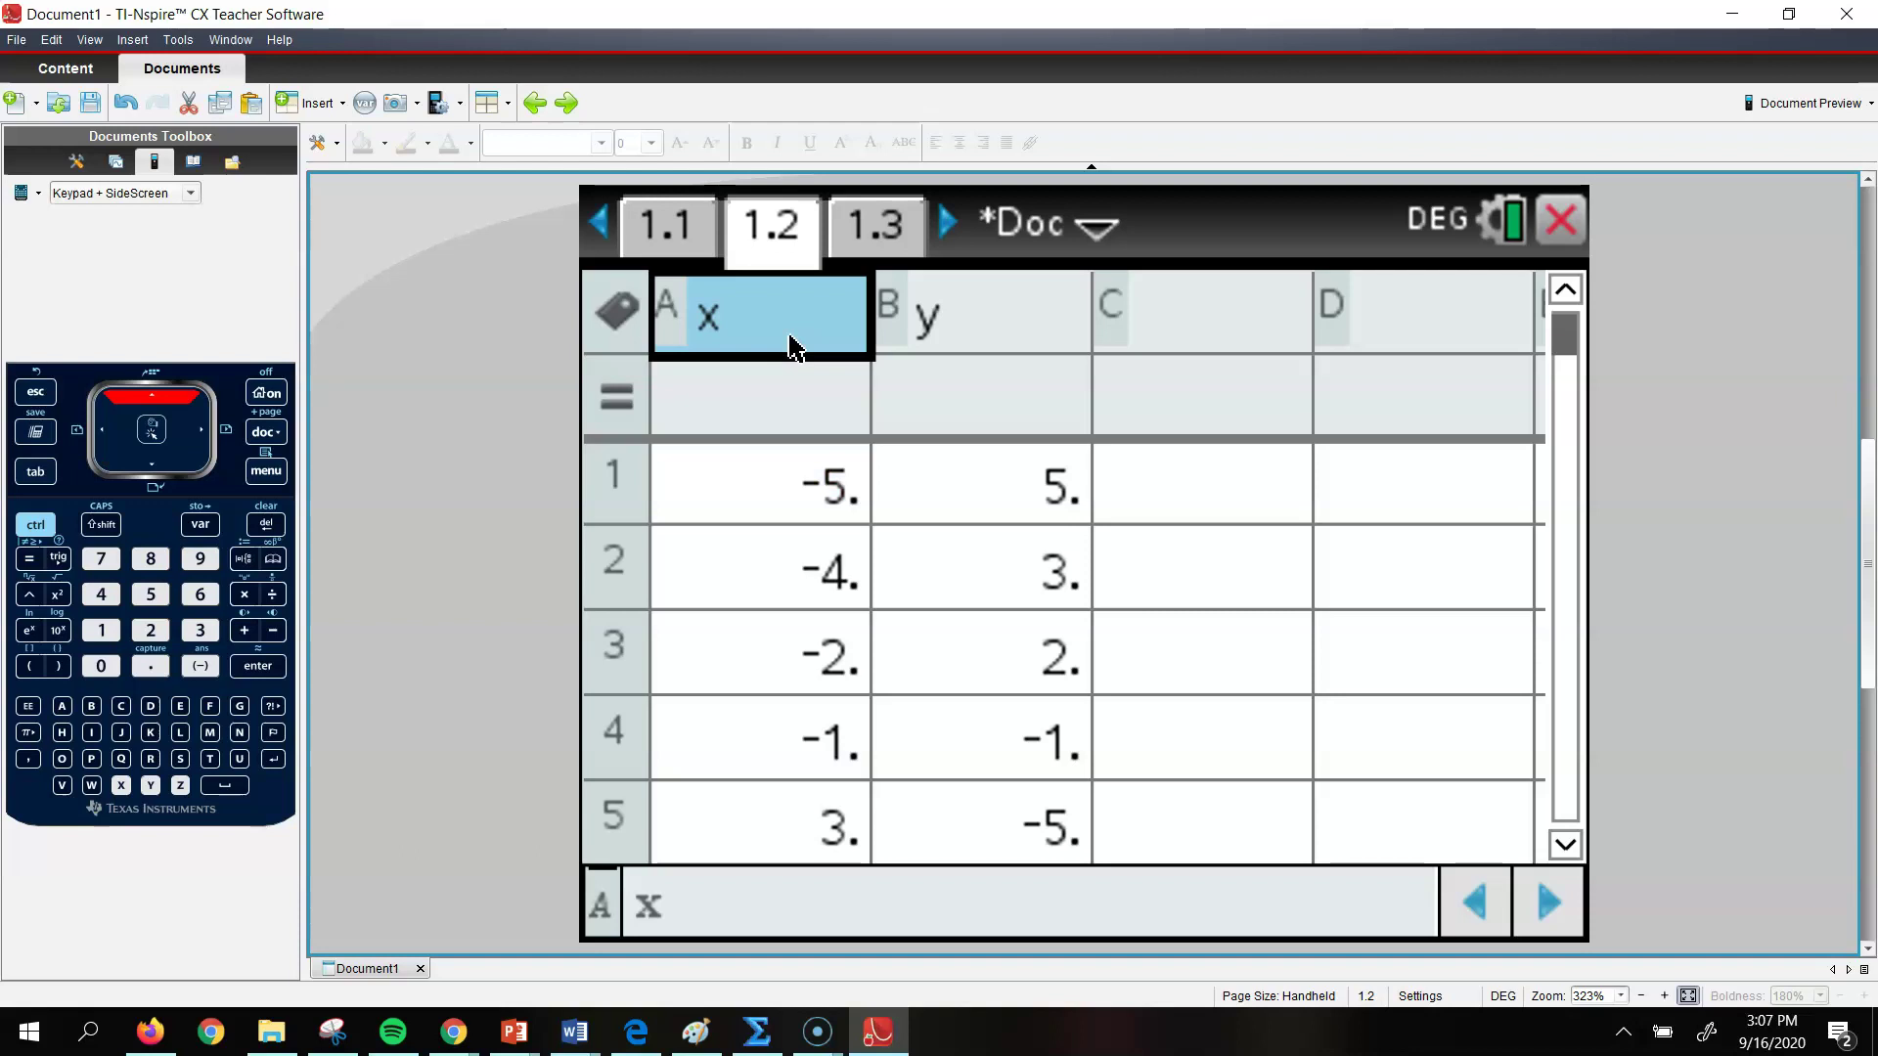
pyautogui.press('Down')
pyautogui.press('Up')
pyautogui.press('Down')
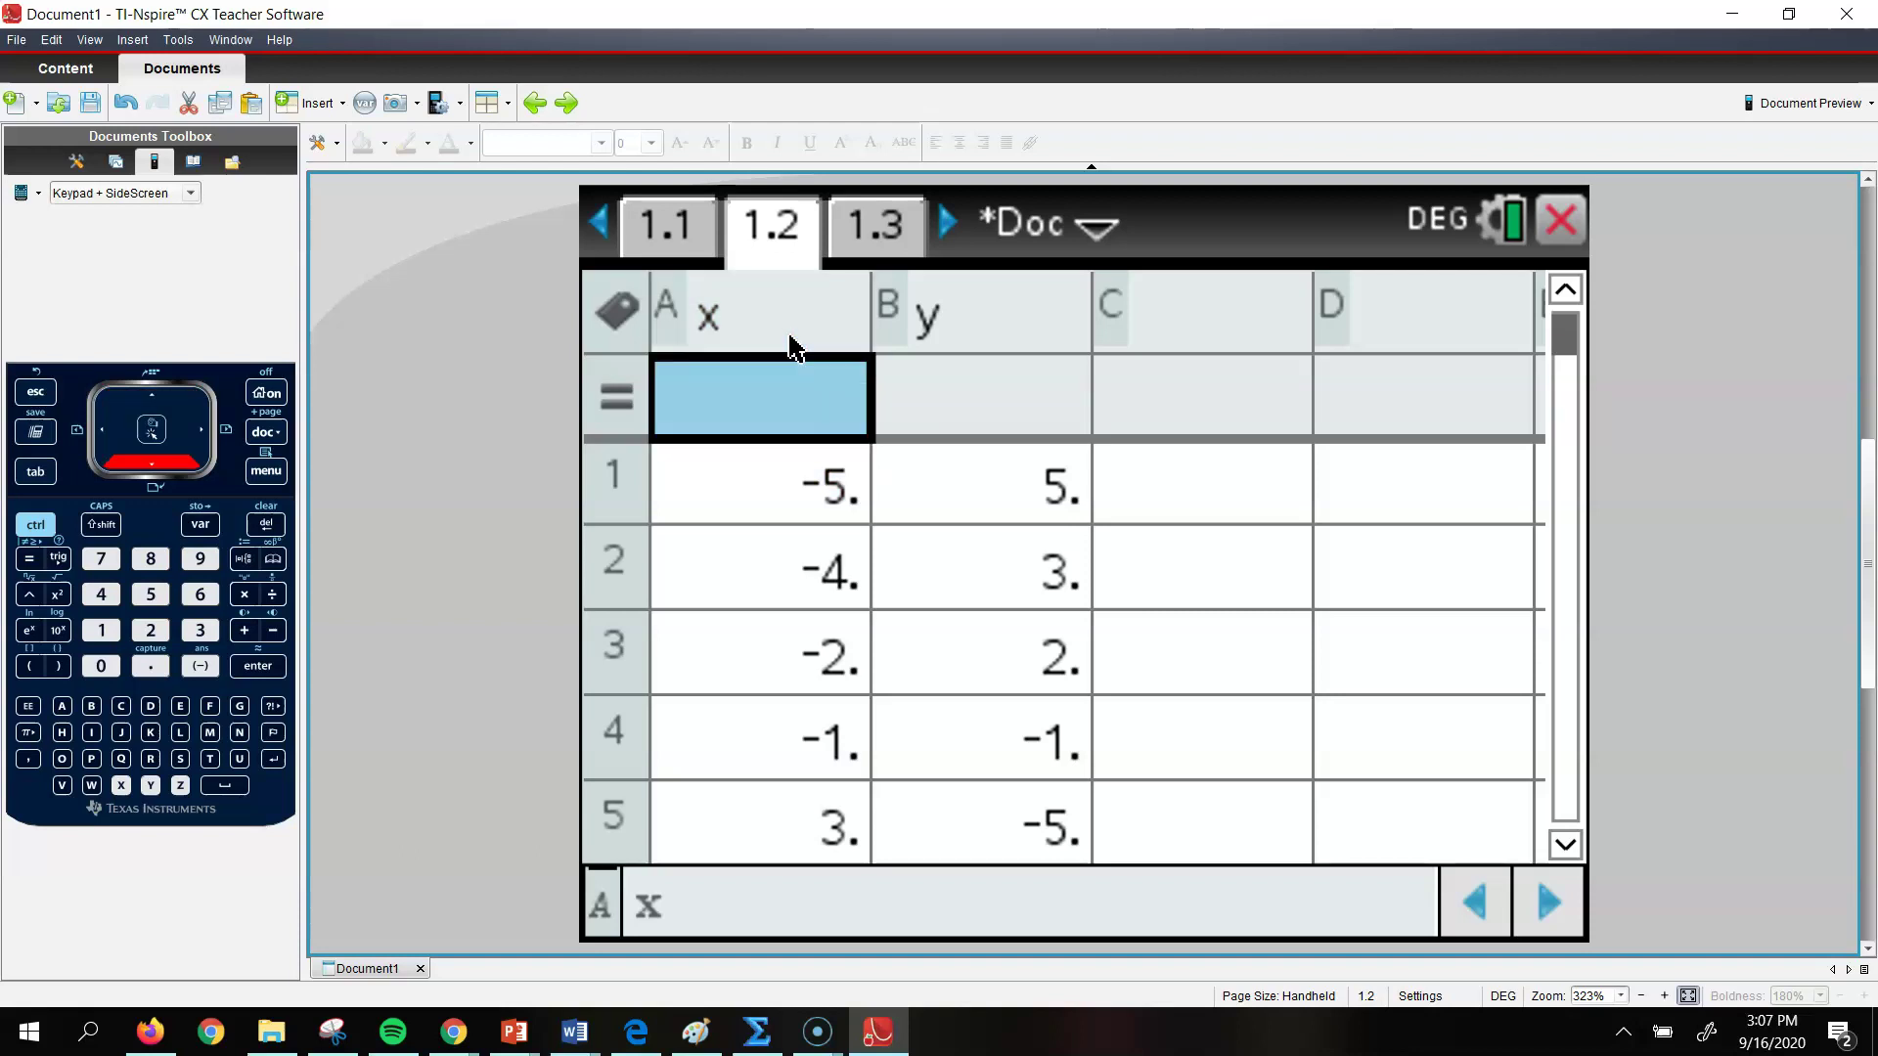
pyautogui.press('Up')
pyautogui.press('Down')
pyautogui.press('Right')
pyautogui.press('Up')
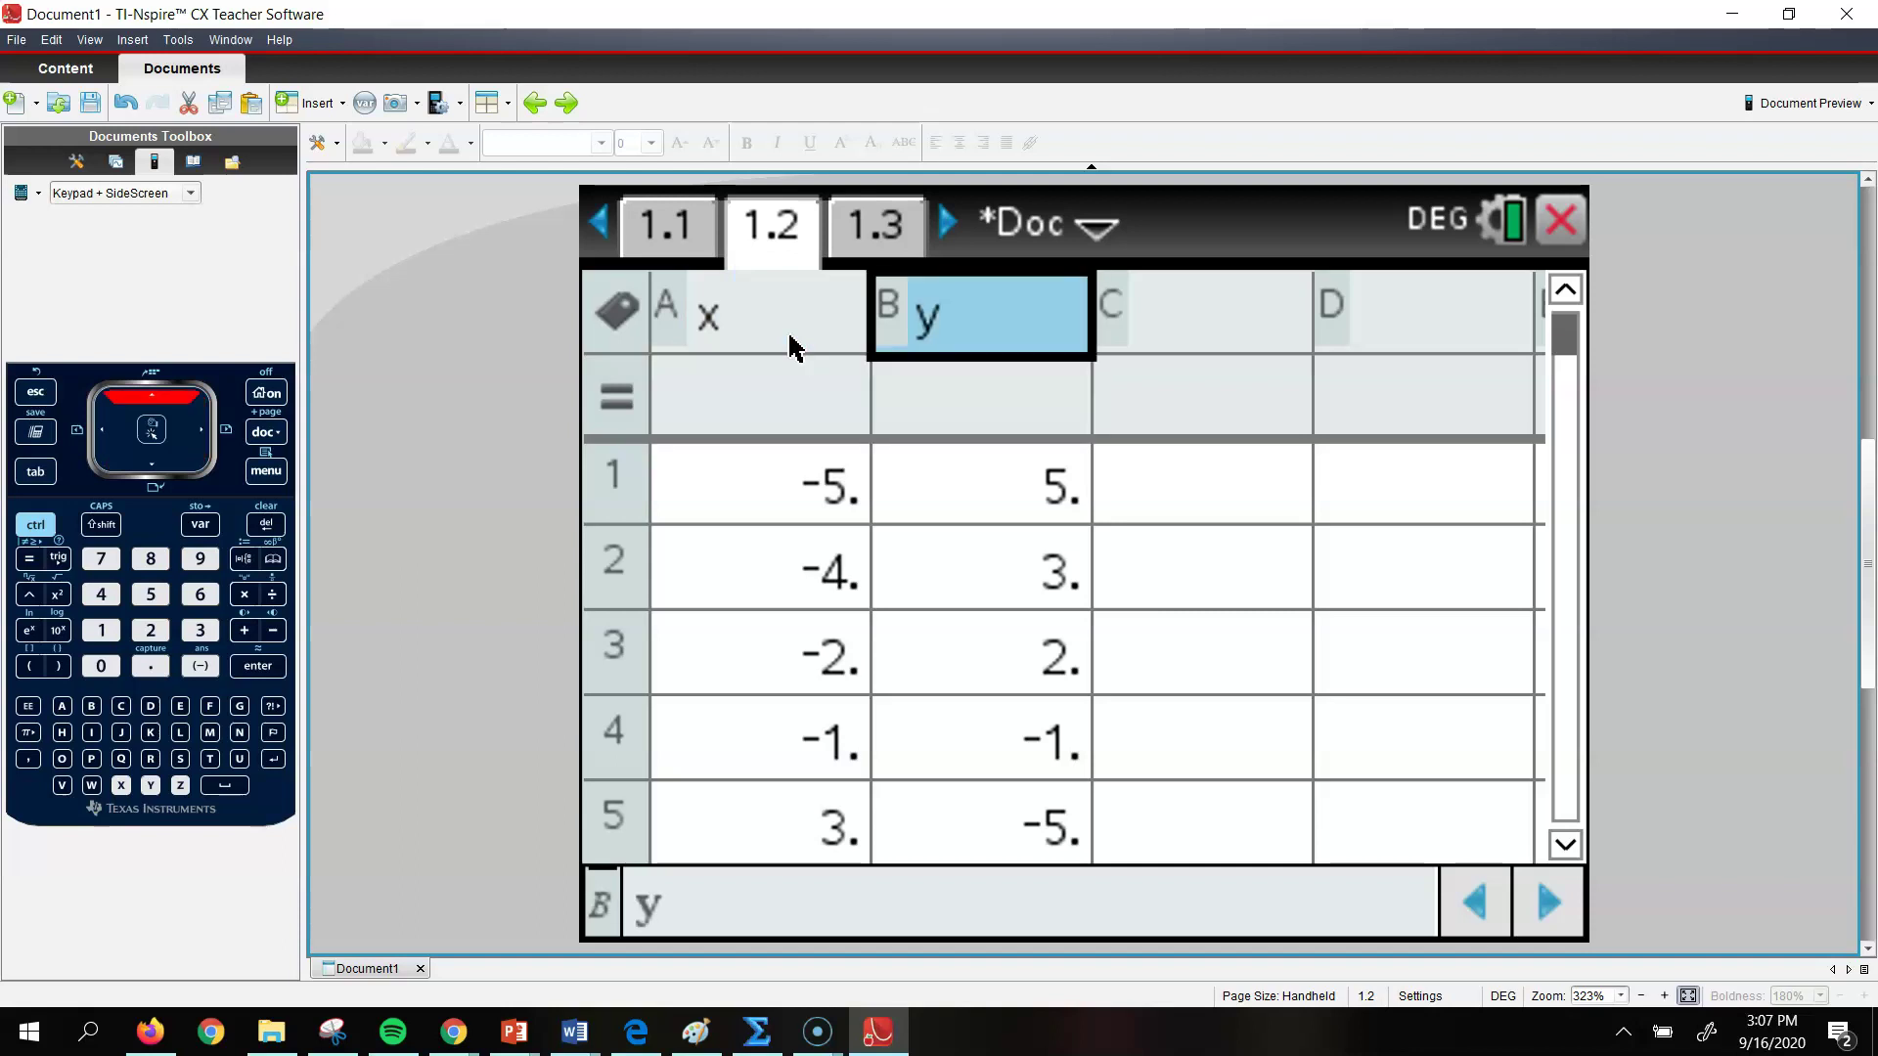
pyautogui.press('Left')
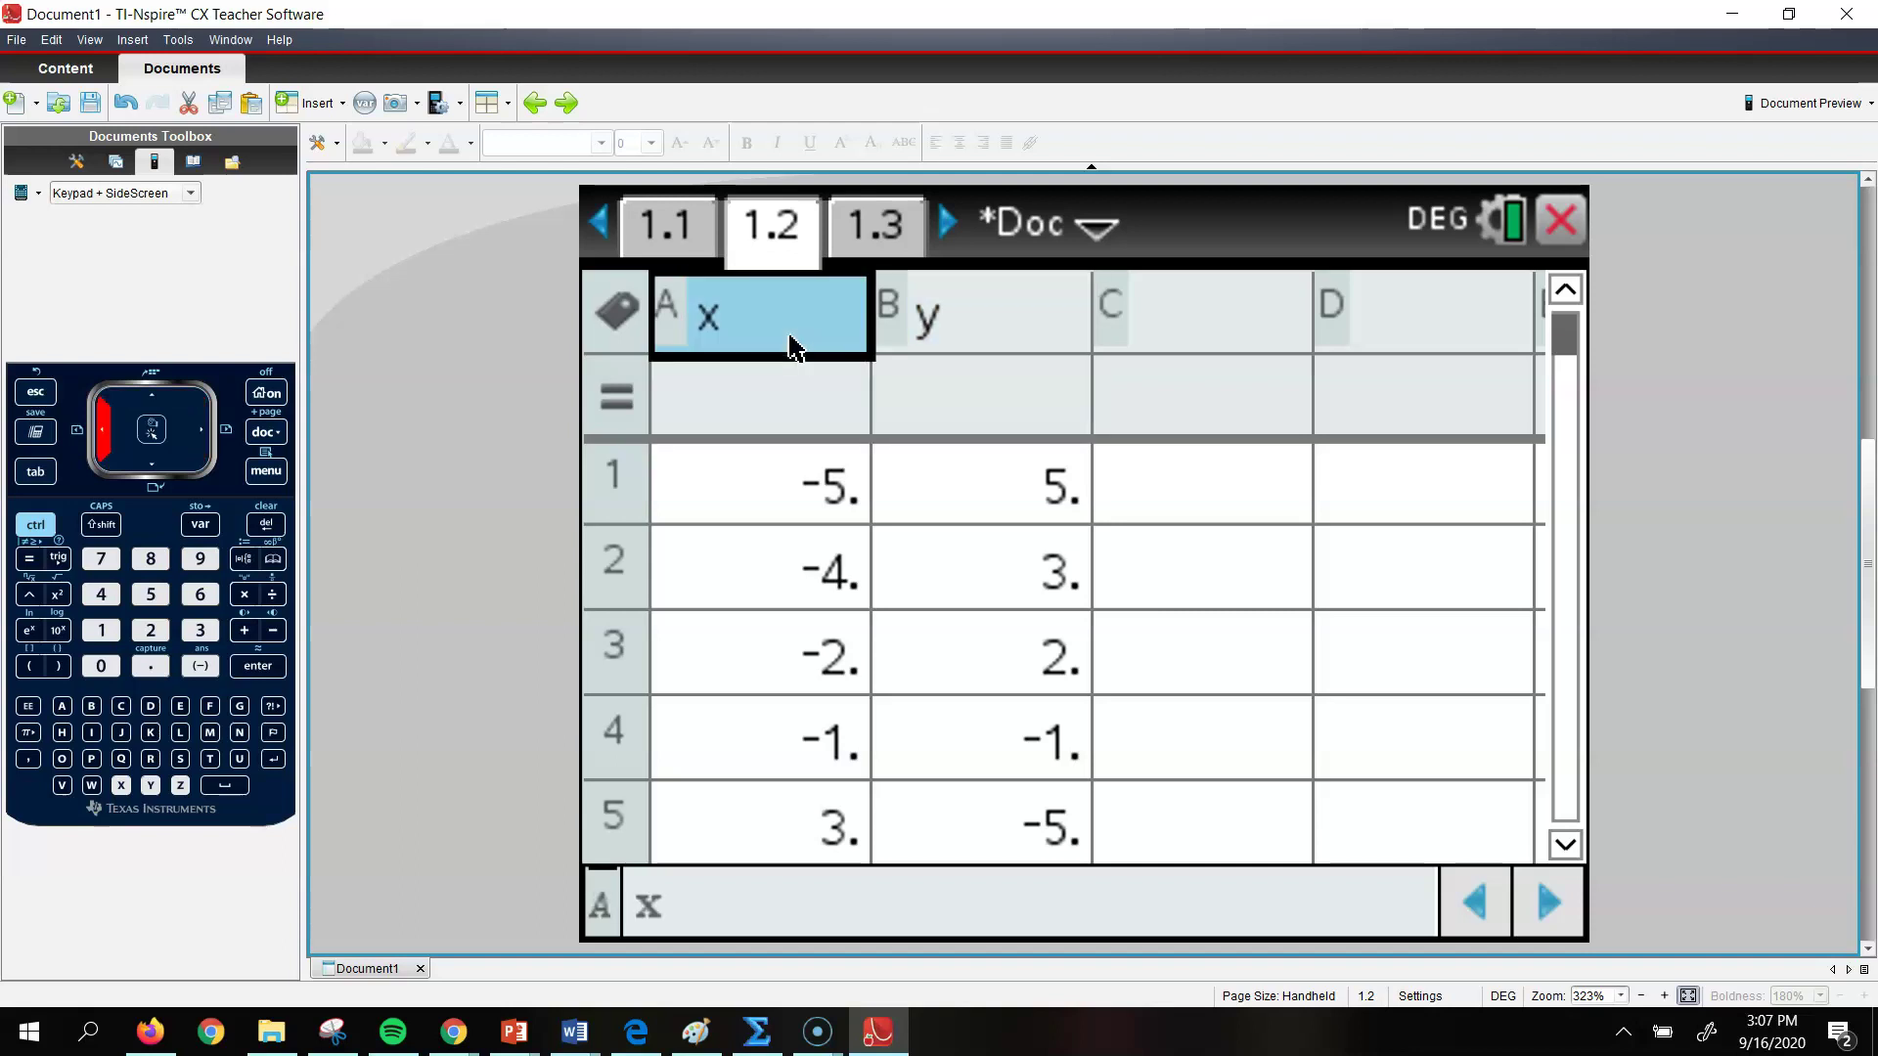
pyautogui.press('Down')
pyautogui.press('Down')
pyautogui.press('Down')
pyautogui.press('Down')
pyautogui.press('Down')
pyautogui.press('Down')
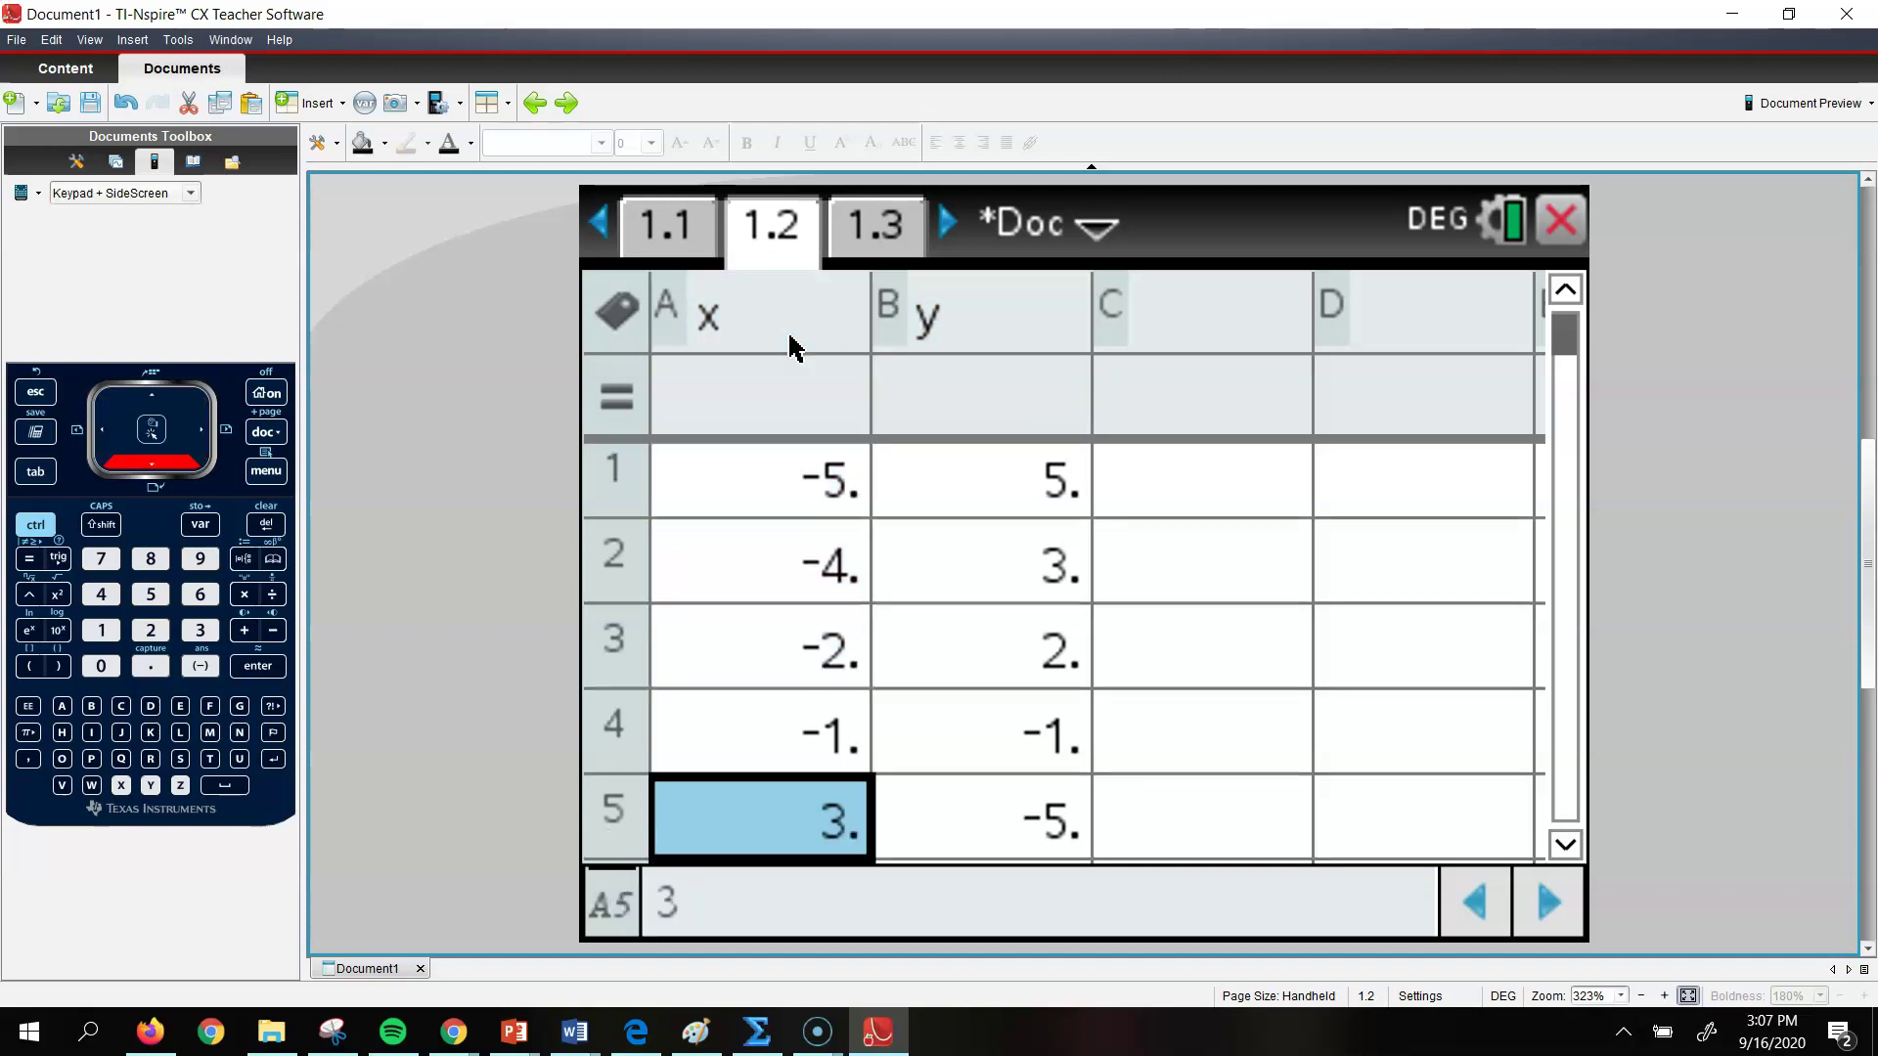
pyautogui.press('Up')
pyautogui.press('Up')
pyautogui.press('Up')
pyautogui.press('Up')
pyautogui.press('Right')
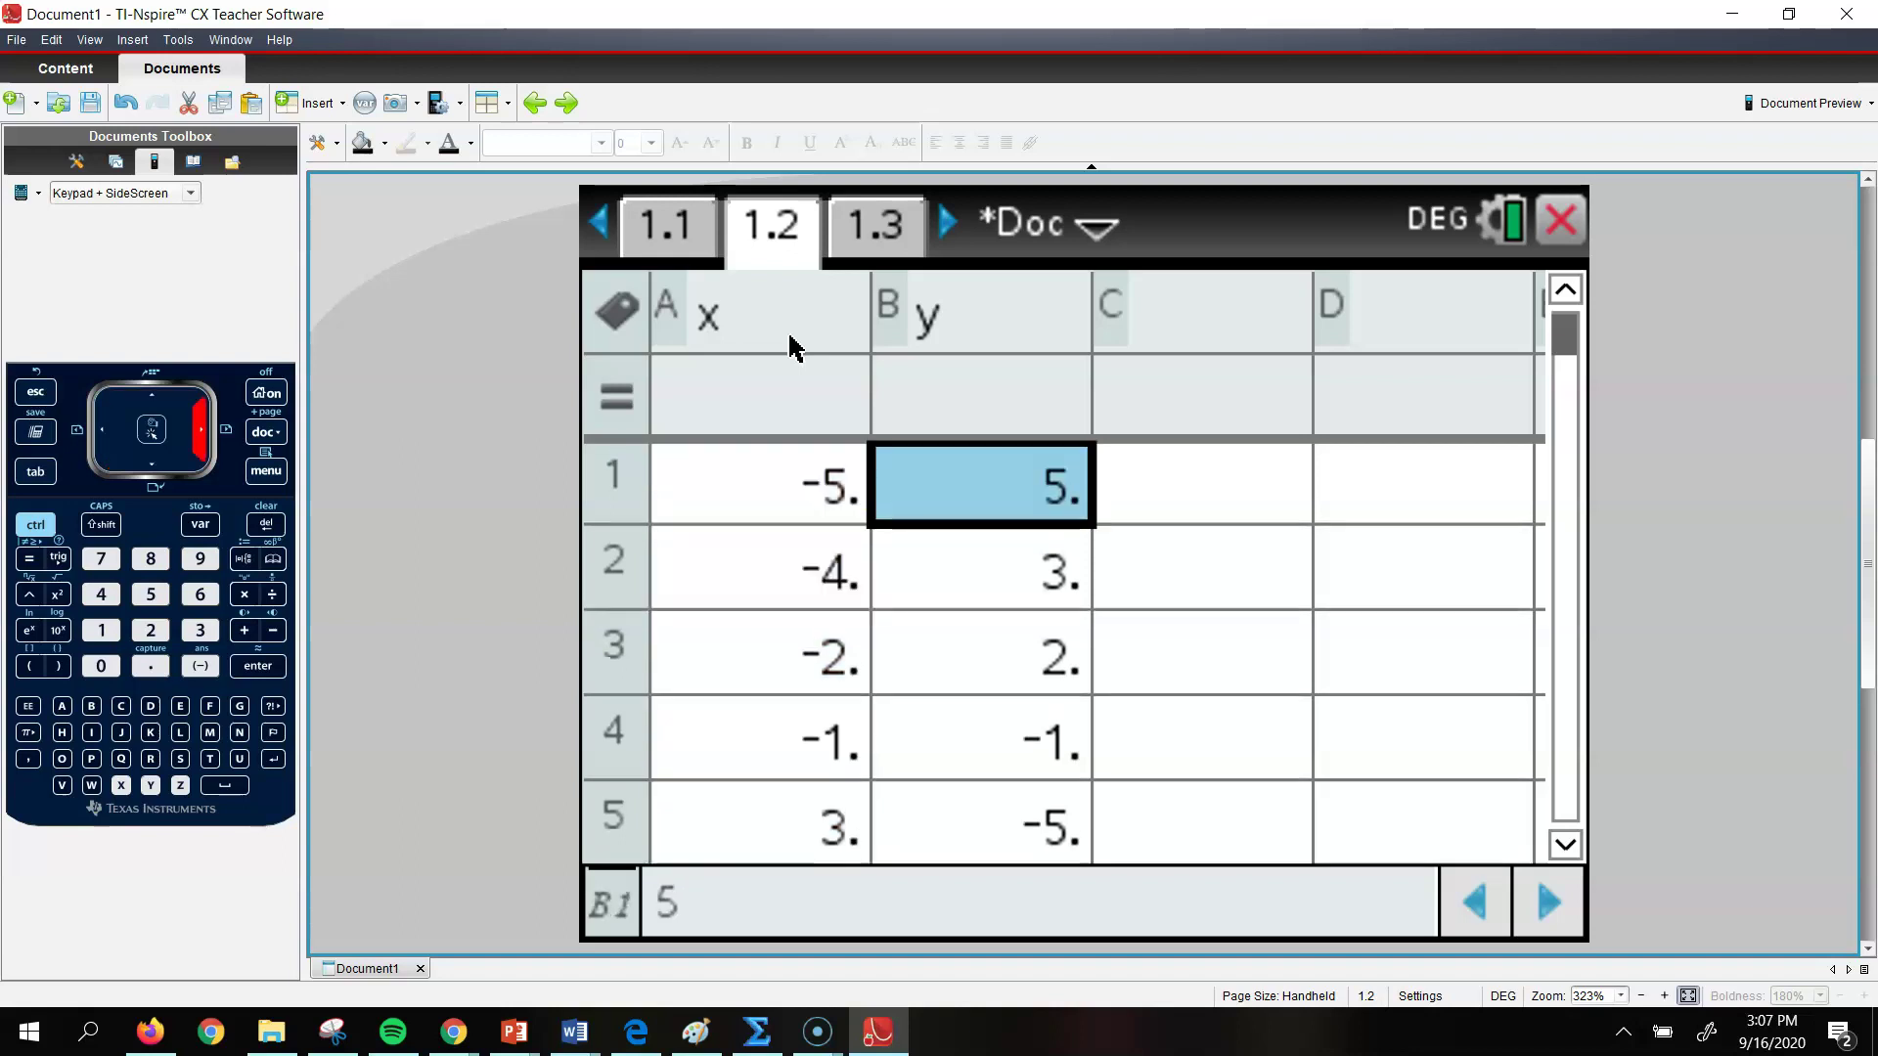
pyautogui.press('Down')
pyautogui.press('Down')
pyautogui.press('Down')
pyautogui.press('Down')
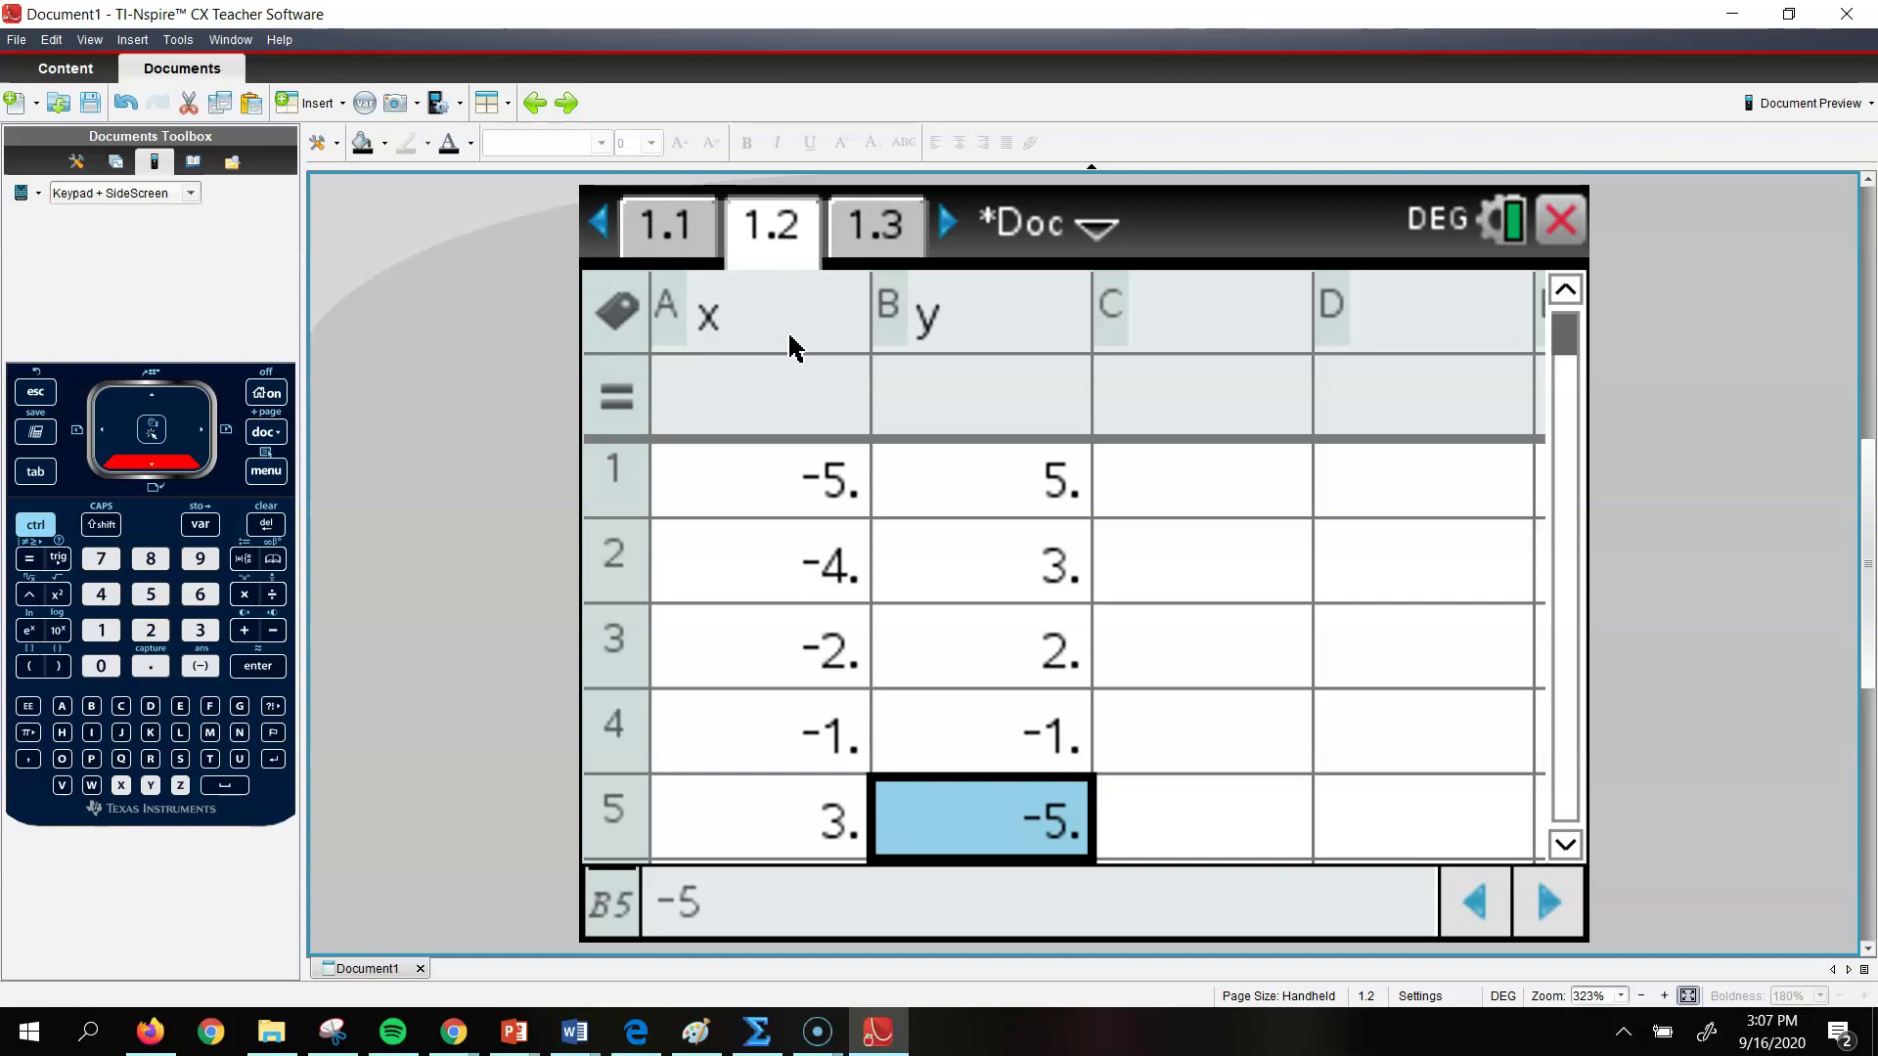
pyautogui.write('-5')
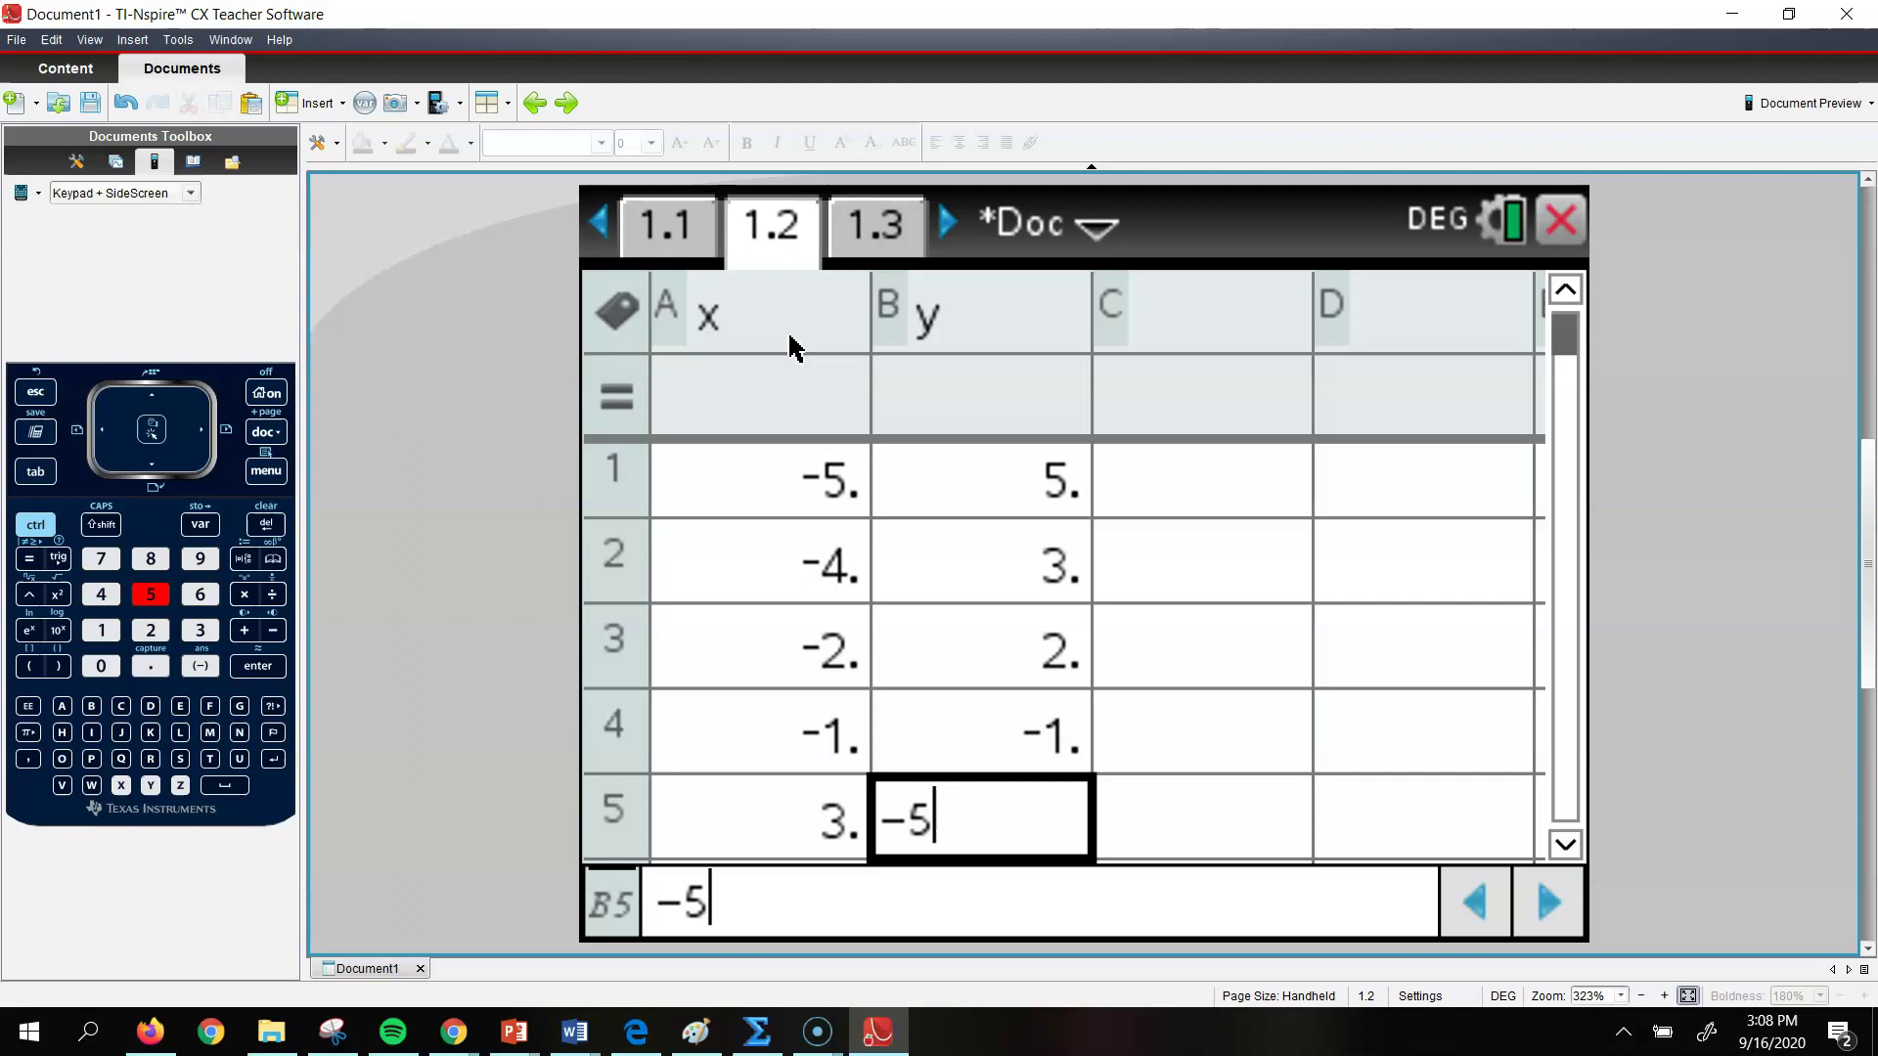
pyautogui.press('Return')
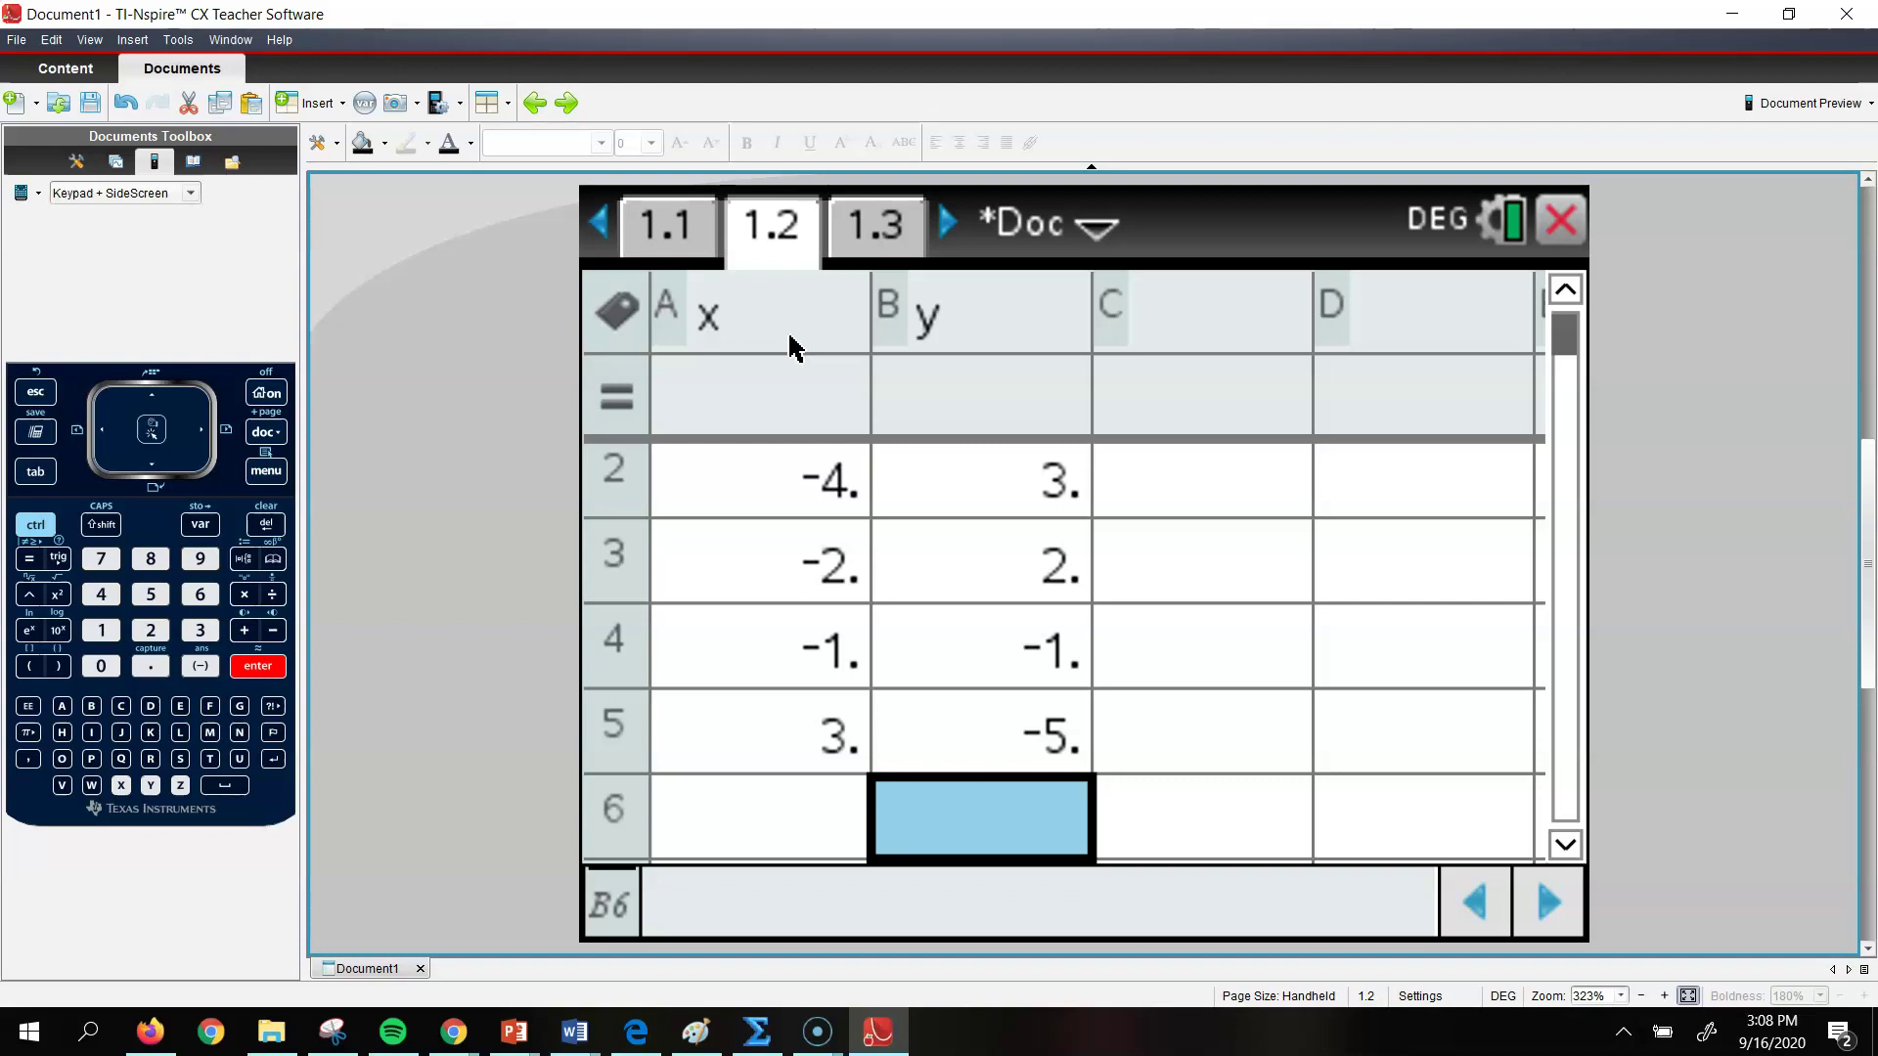
# Add a Data & Statistics page as page 1.3, showing the x values as scattered dots
pyautogui.click(268, 394)
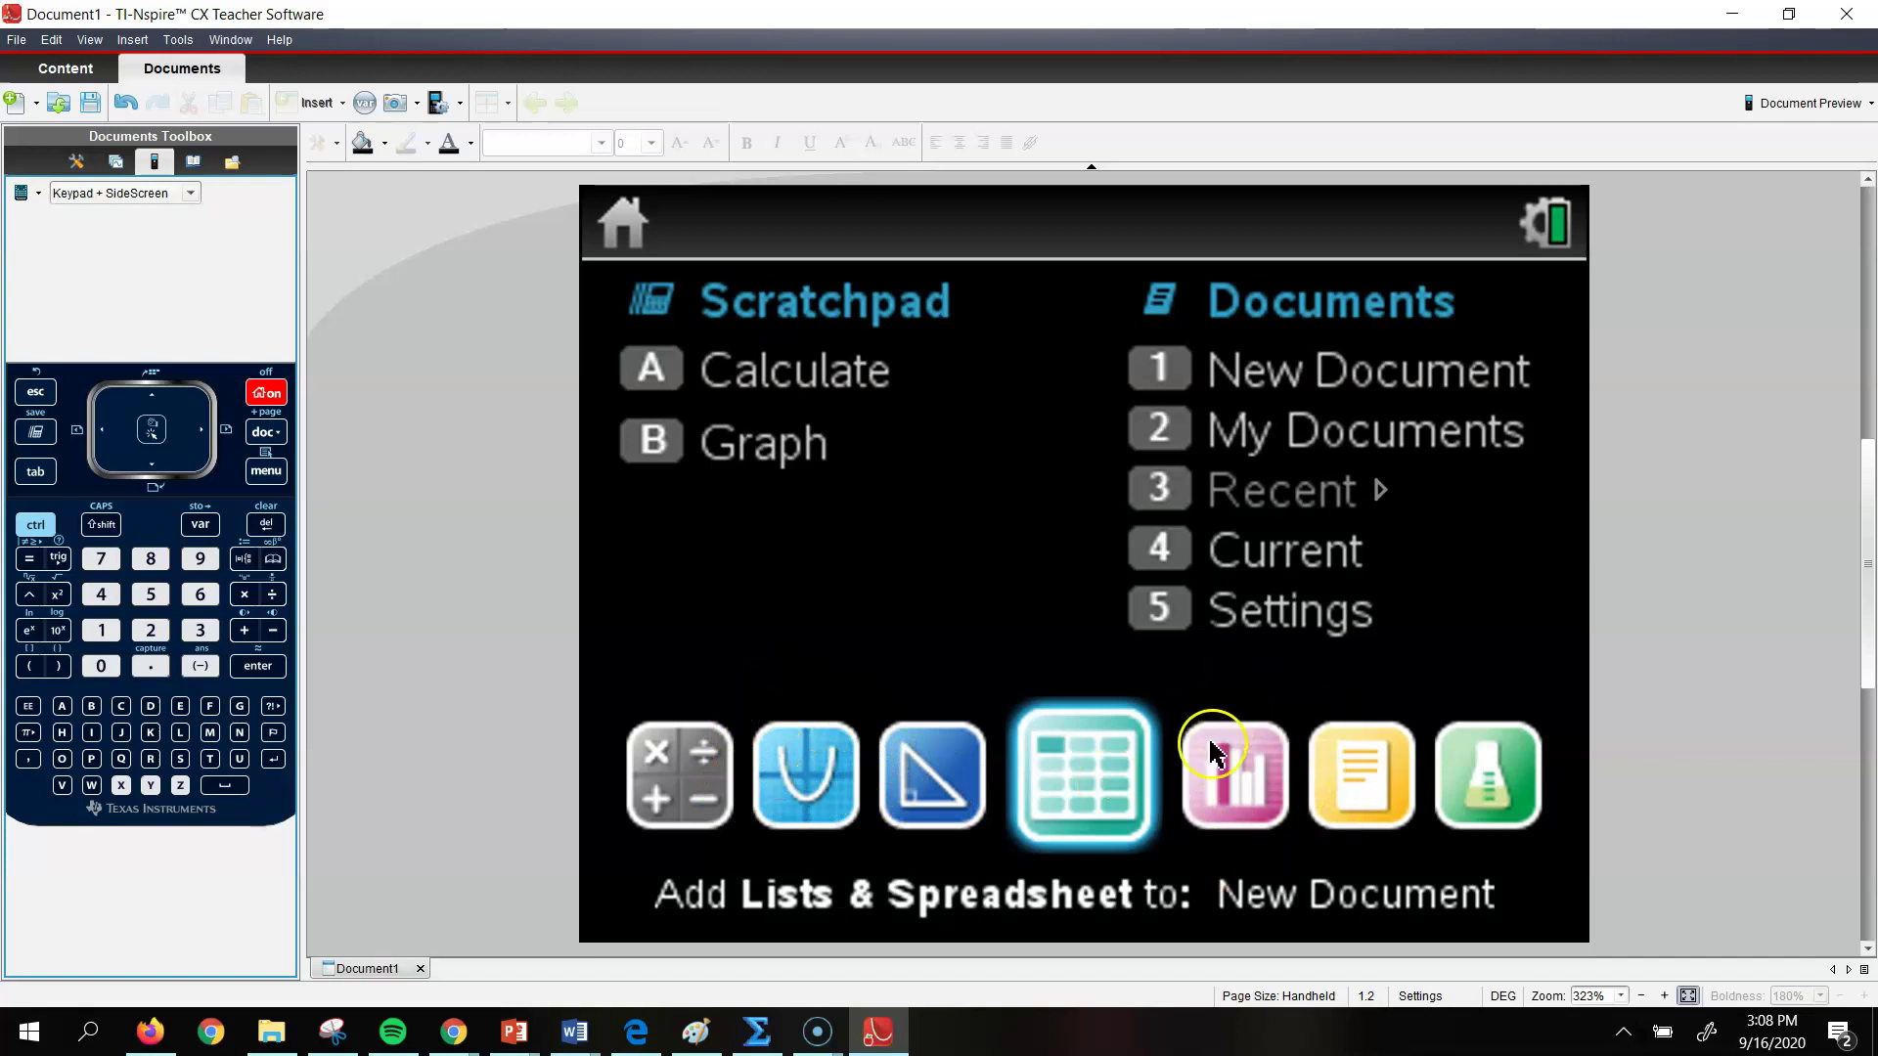
pyautogui.click(1255, 788)
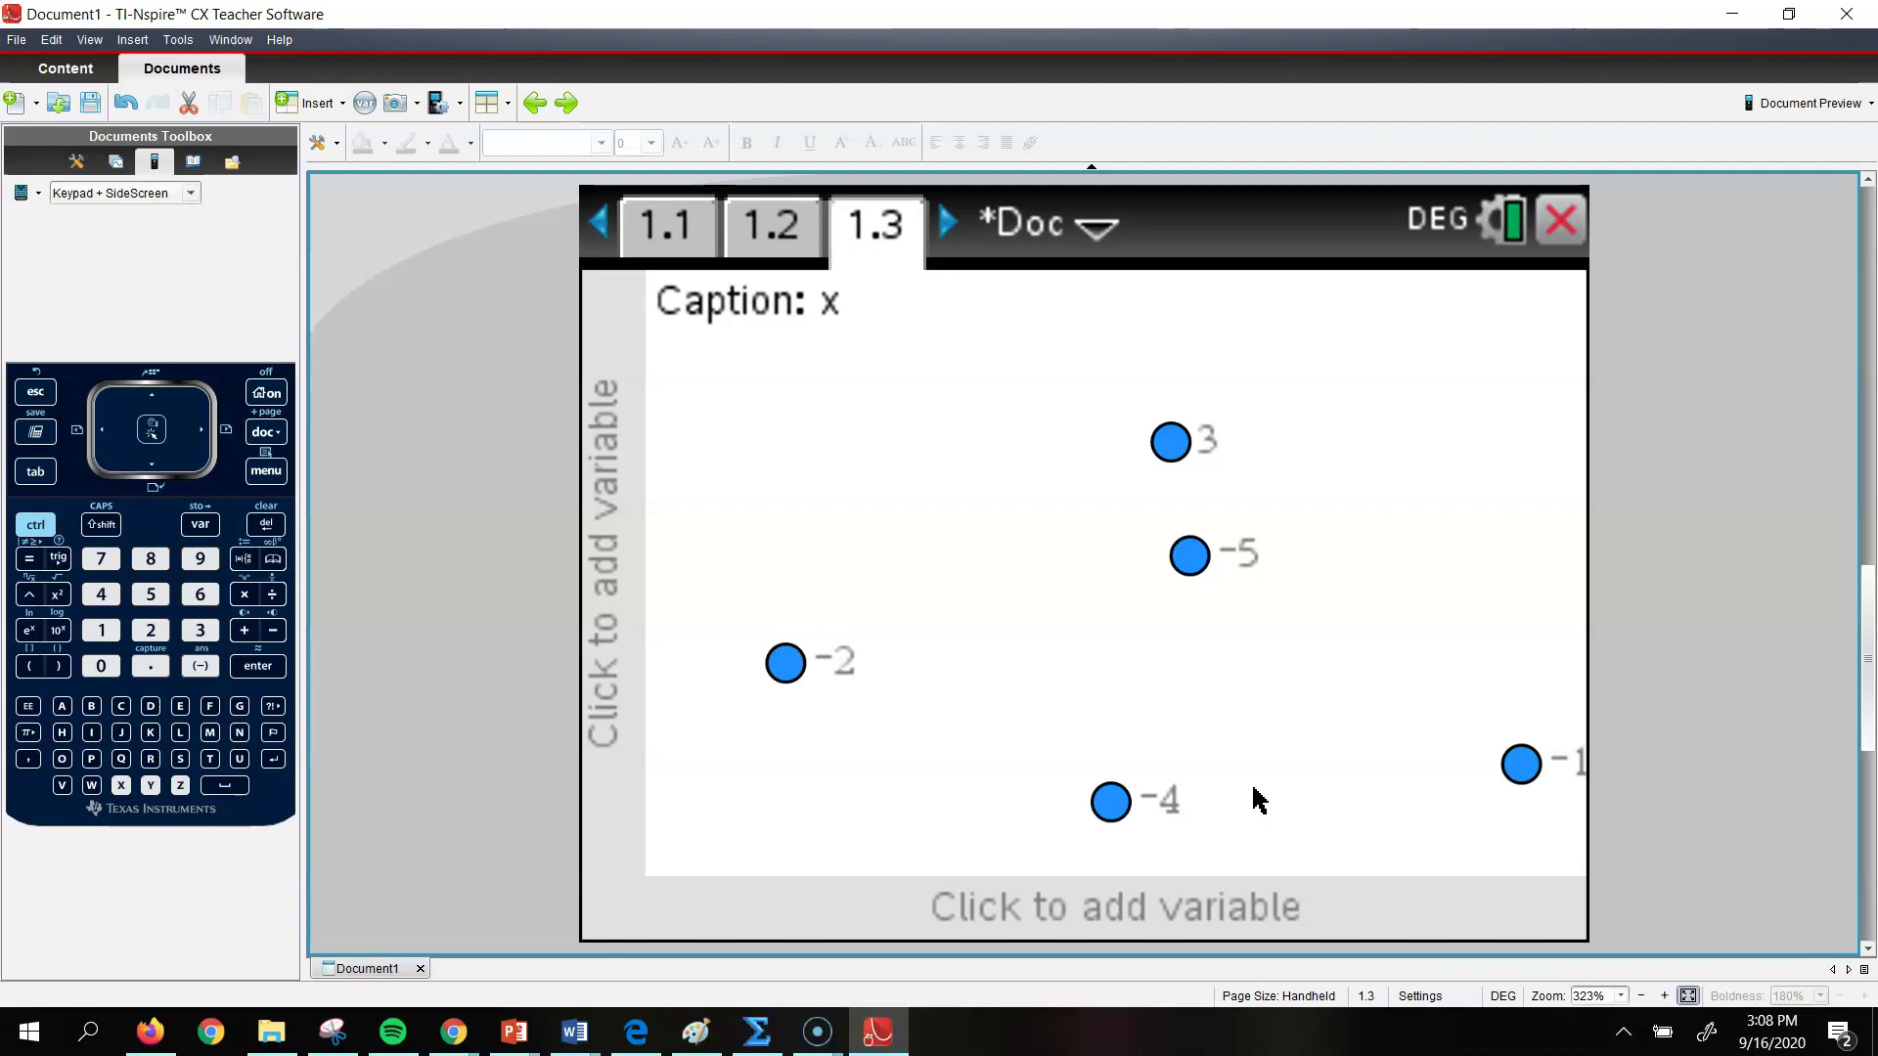
# Move focus to the horizontal axis 'Click to add variable' field so the x/y choices appear
pyautogui.moveTo(1111, 794); pyautogui.dragTo(1030, 720)
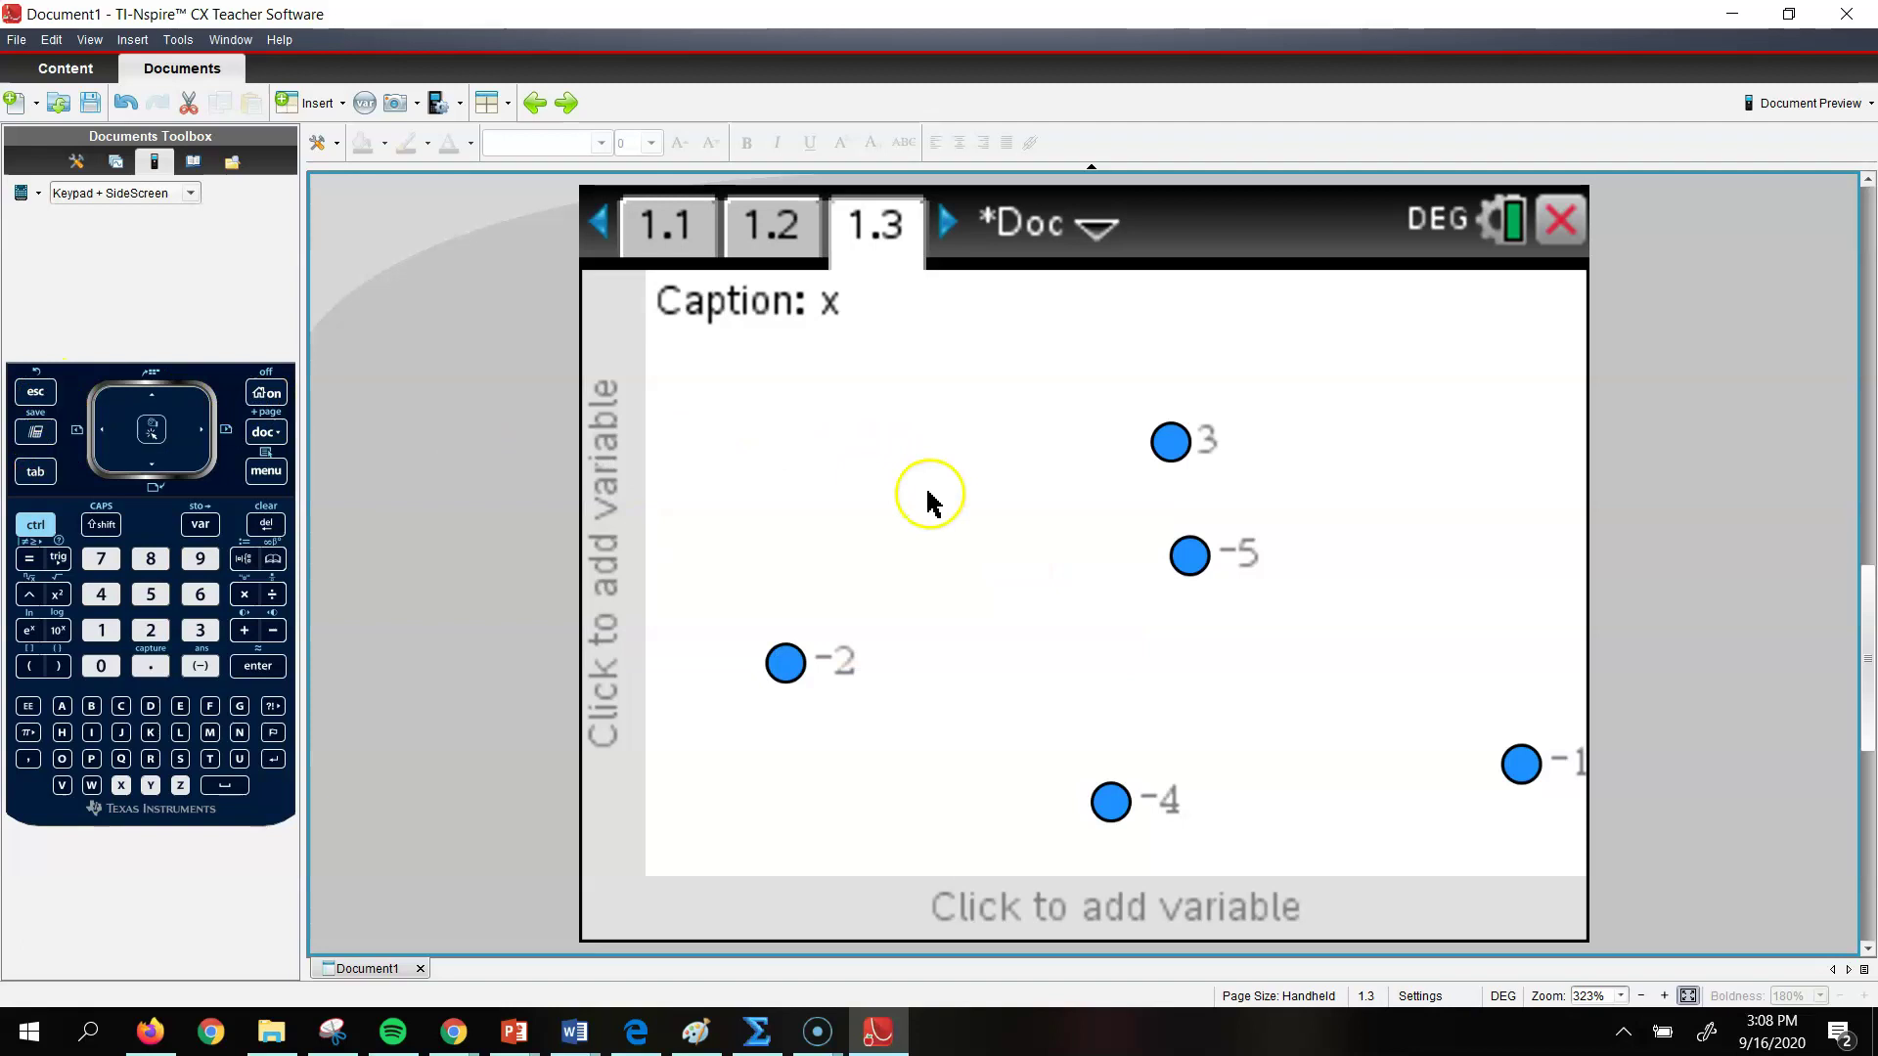
pyautogui.press('Tab')
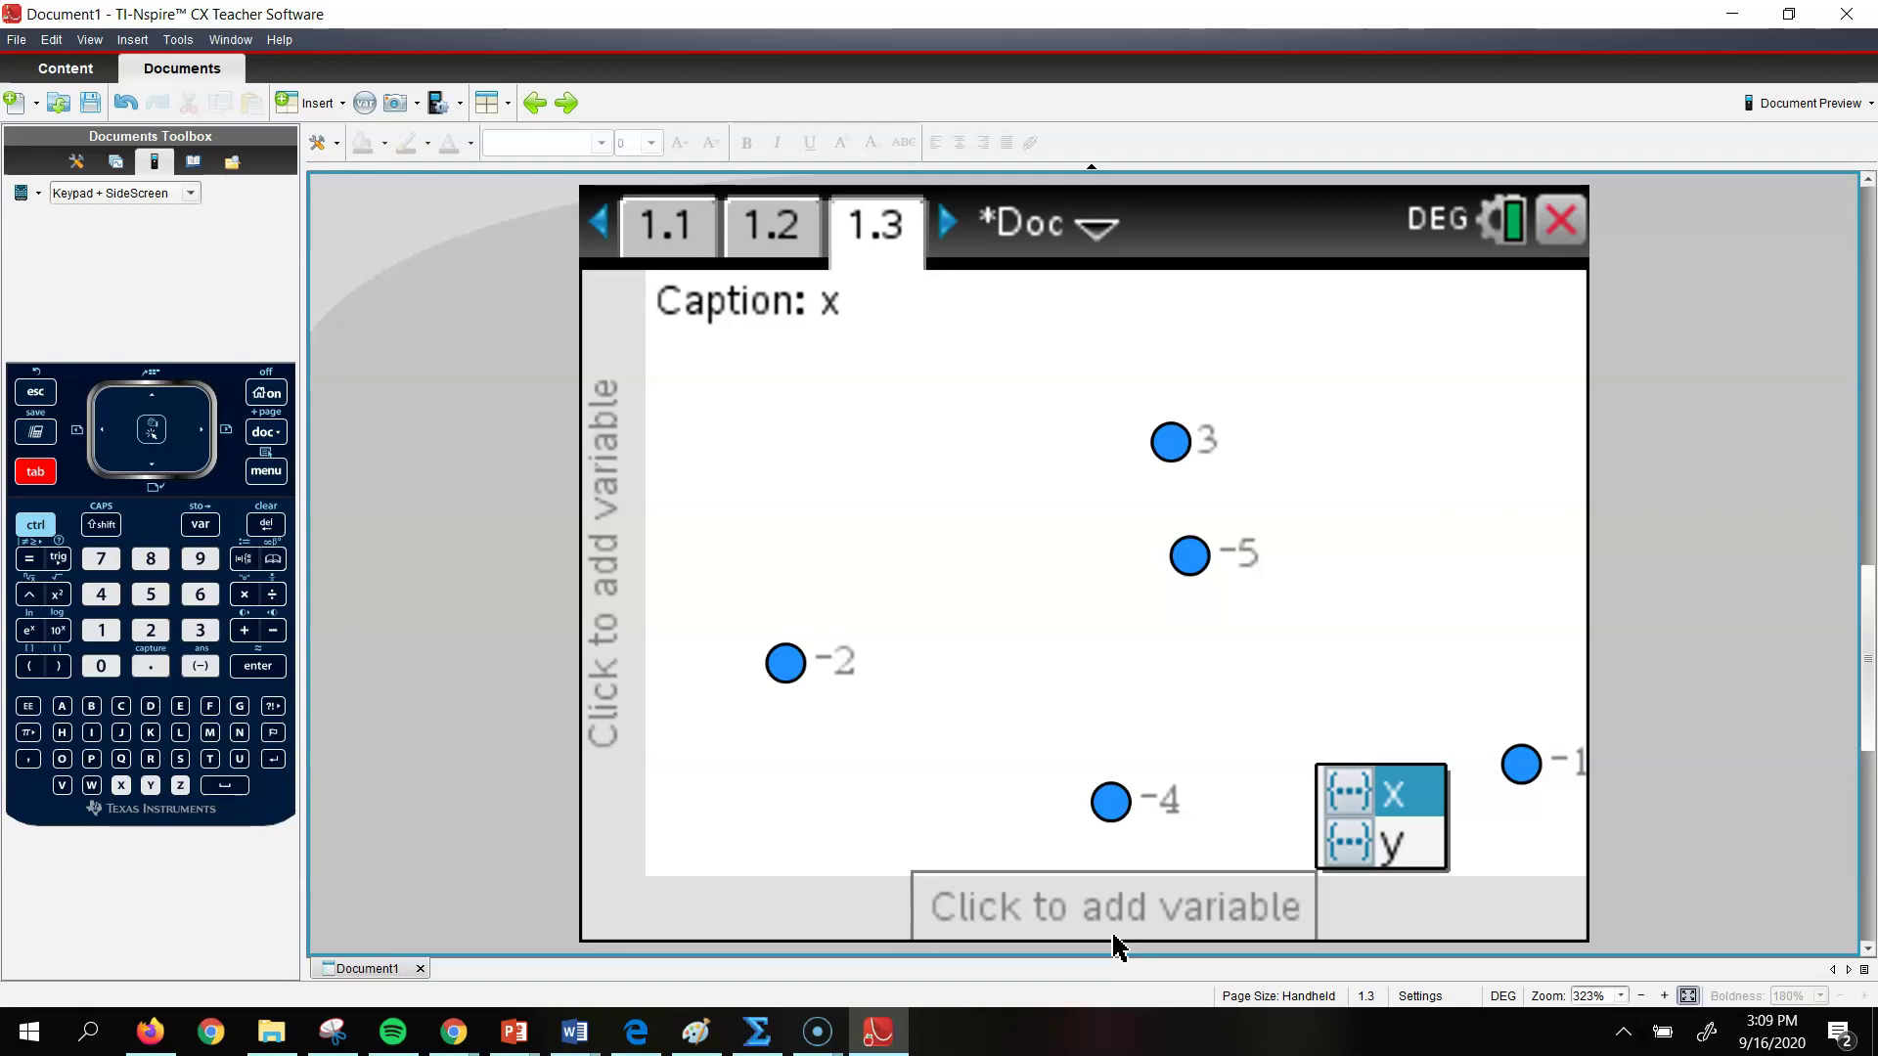
# Assign x to the horizontal axis and y to the vertical axis for a five-point scatter plot
pyautogui.press('Return')
pyautogui.press('Tab')
pyautogui.click(493, 340)
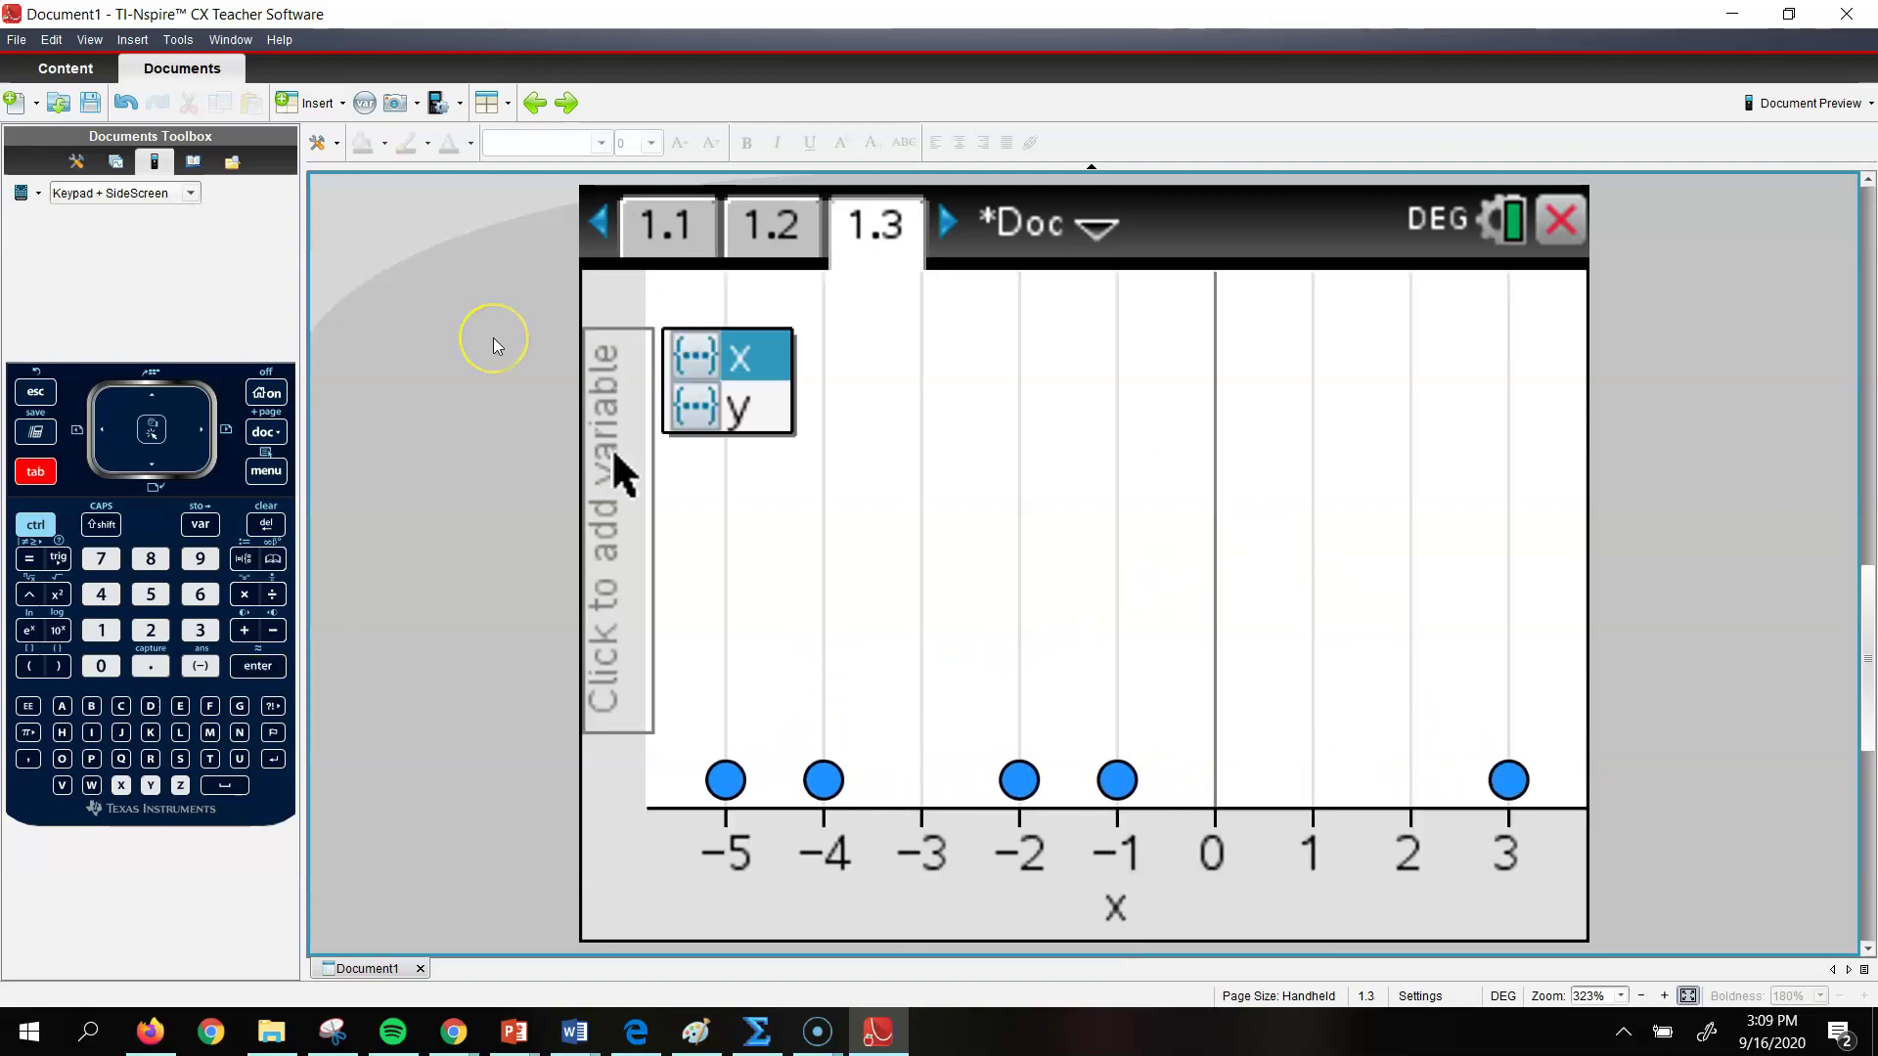
pyautogui.press('Down')
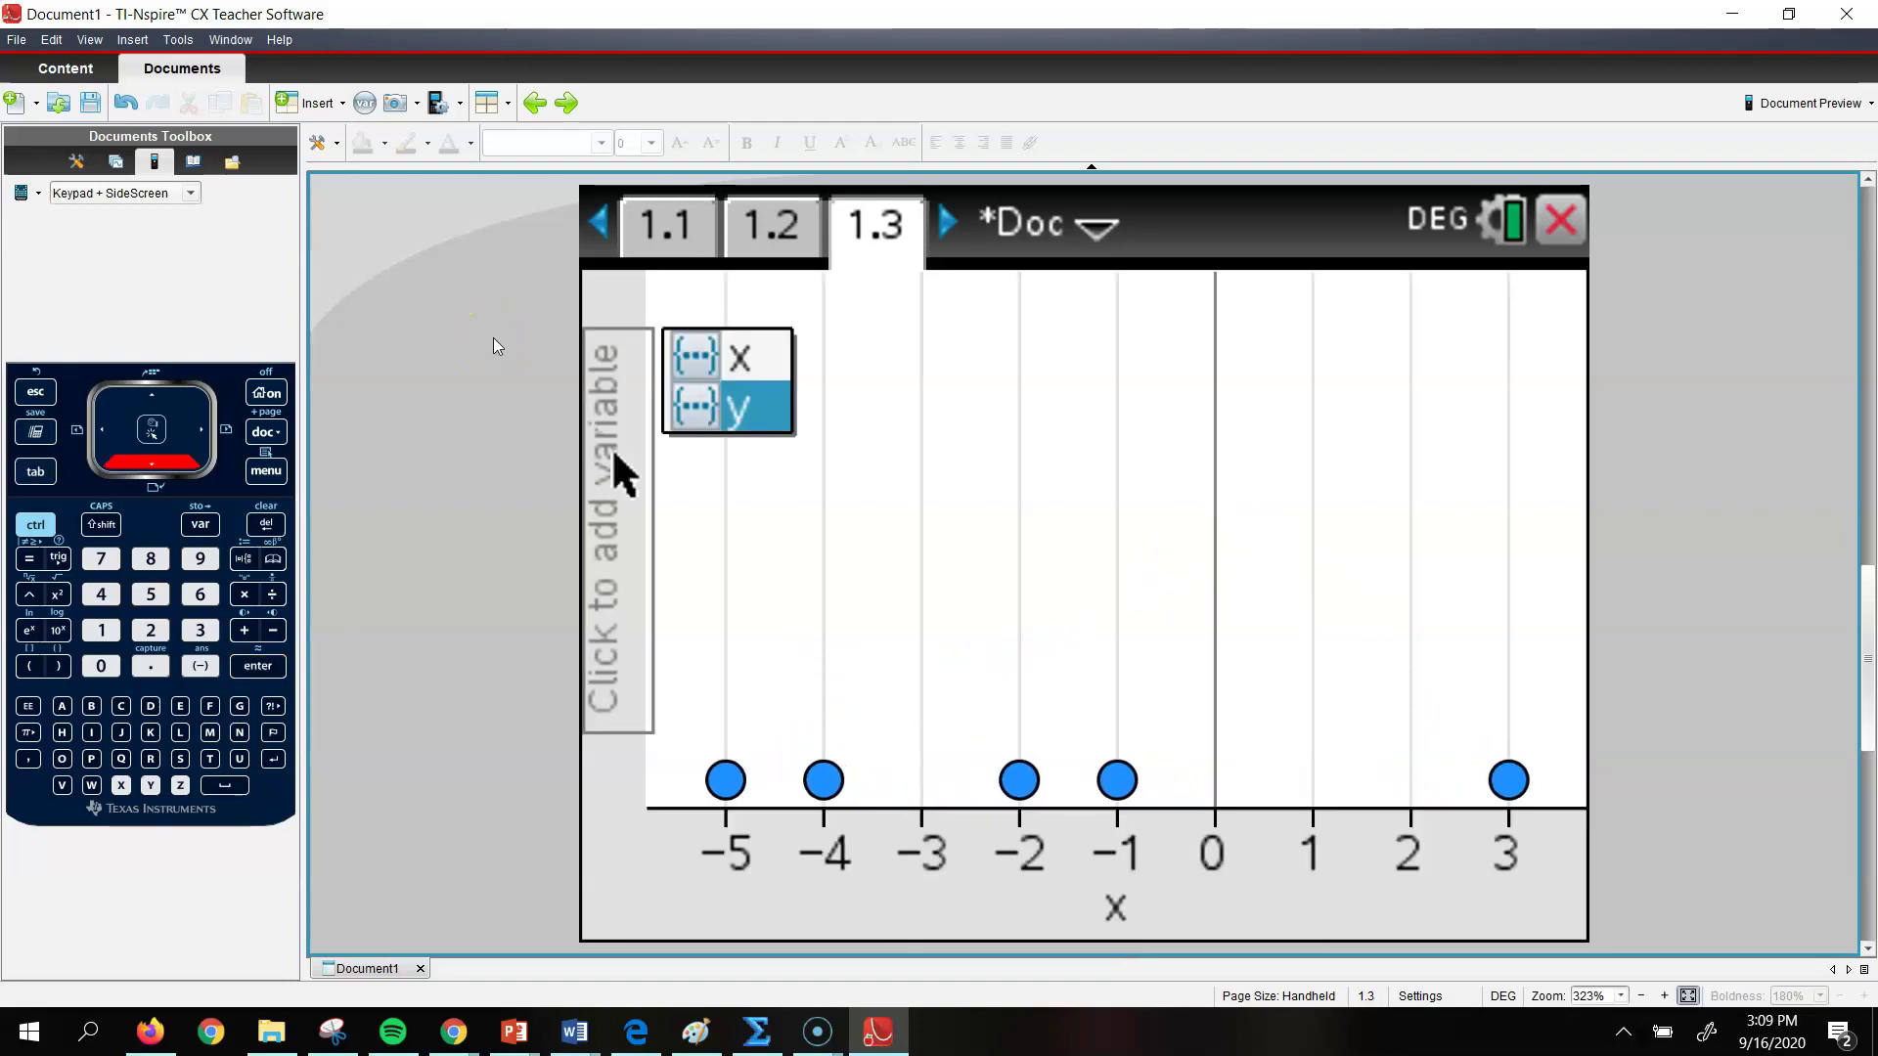
pyautogui.press('Return')
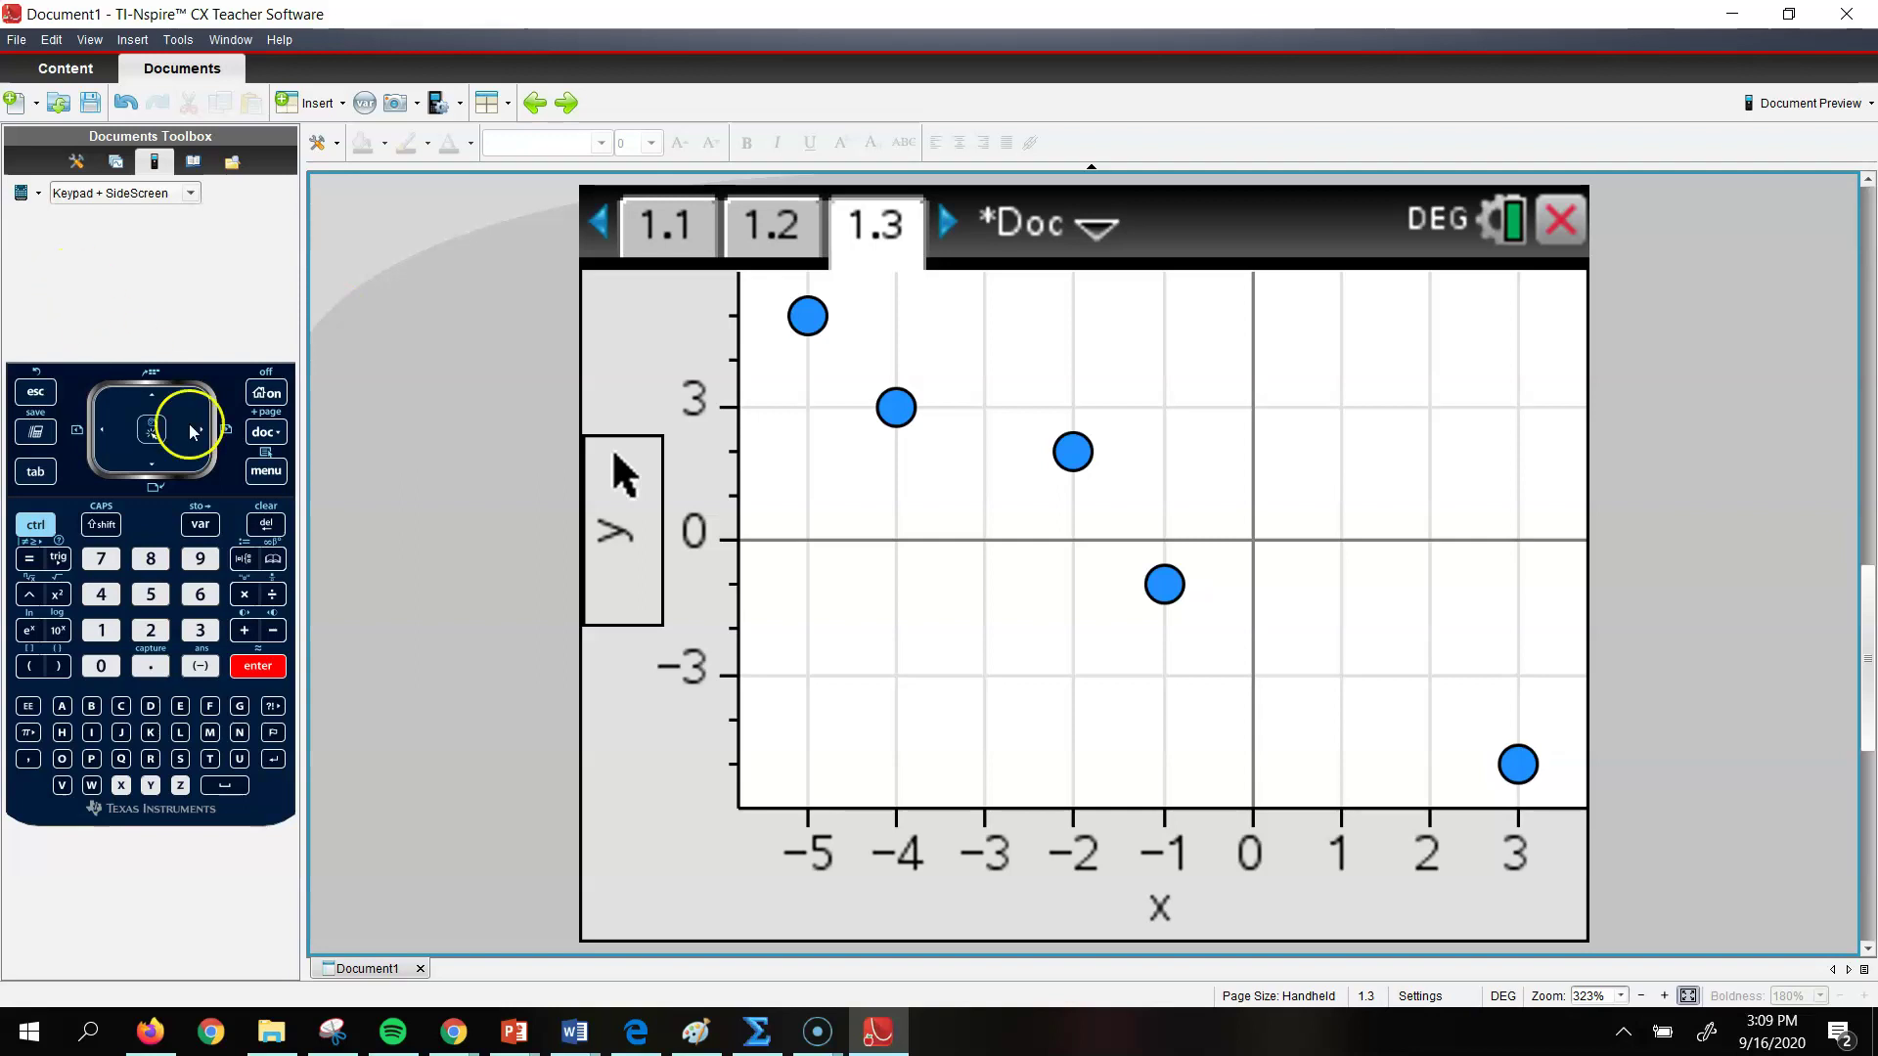
# Add the Linear (mx+b) regression line, y = −1.23195876289·x + −1.4175257732, via Analyze > Regression
pyautogui.click(262, 484)
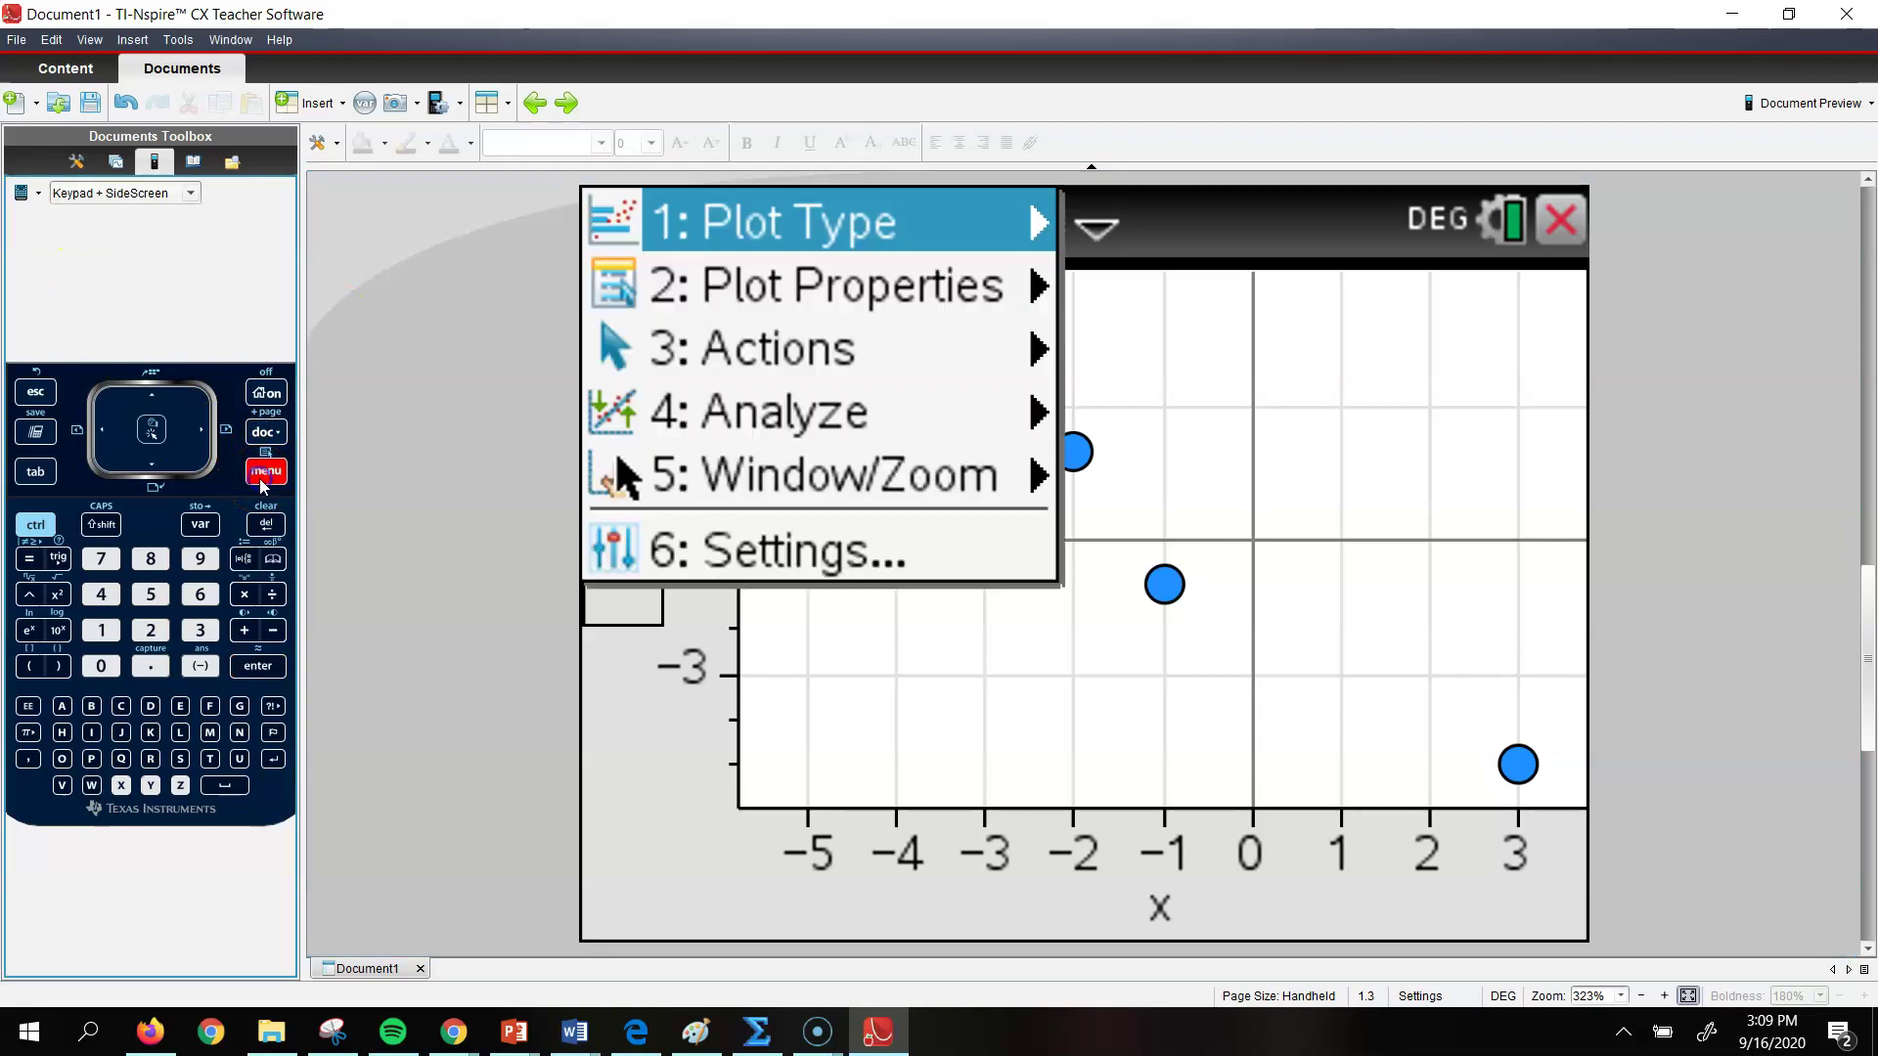
pyautogui.click(729, 421)
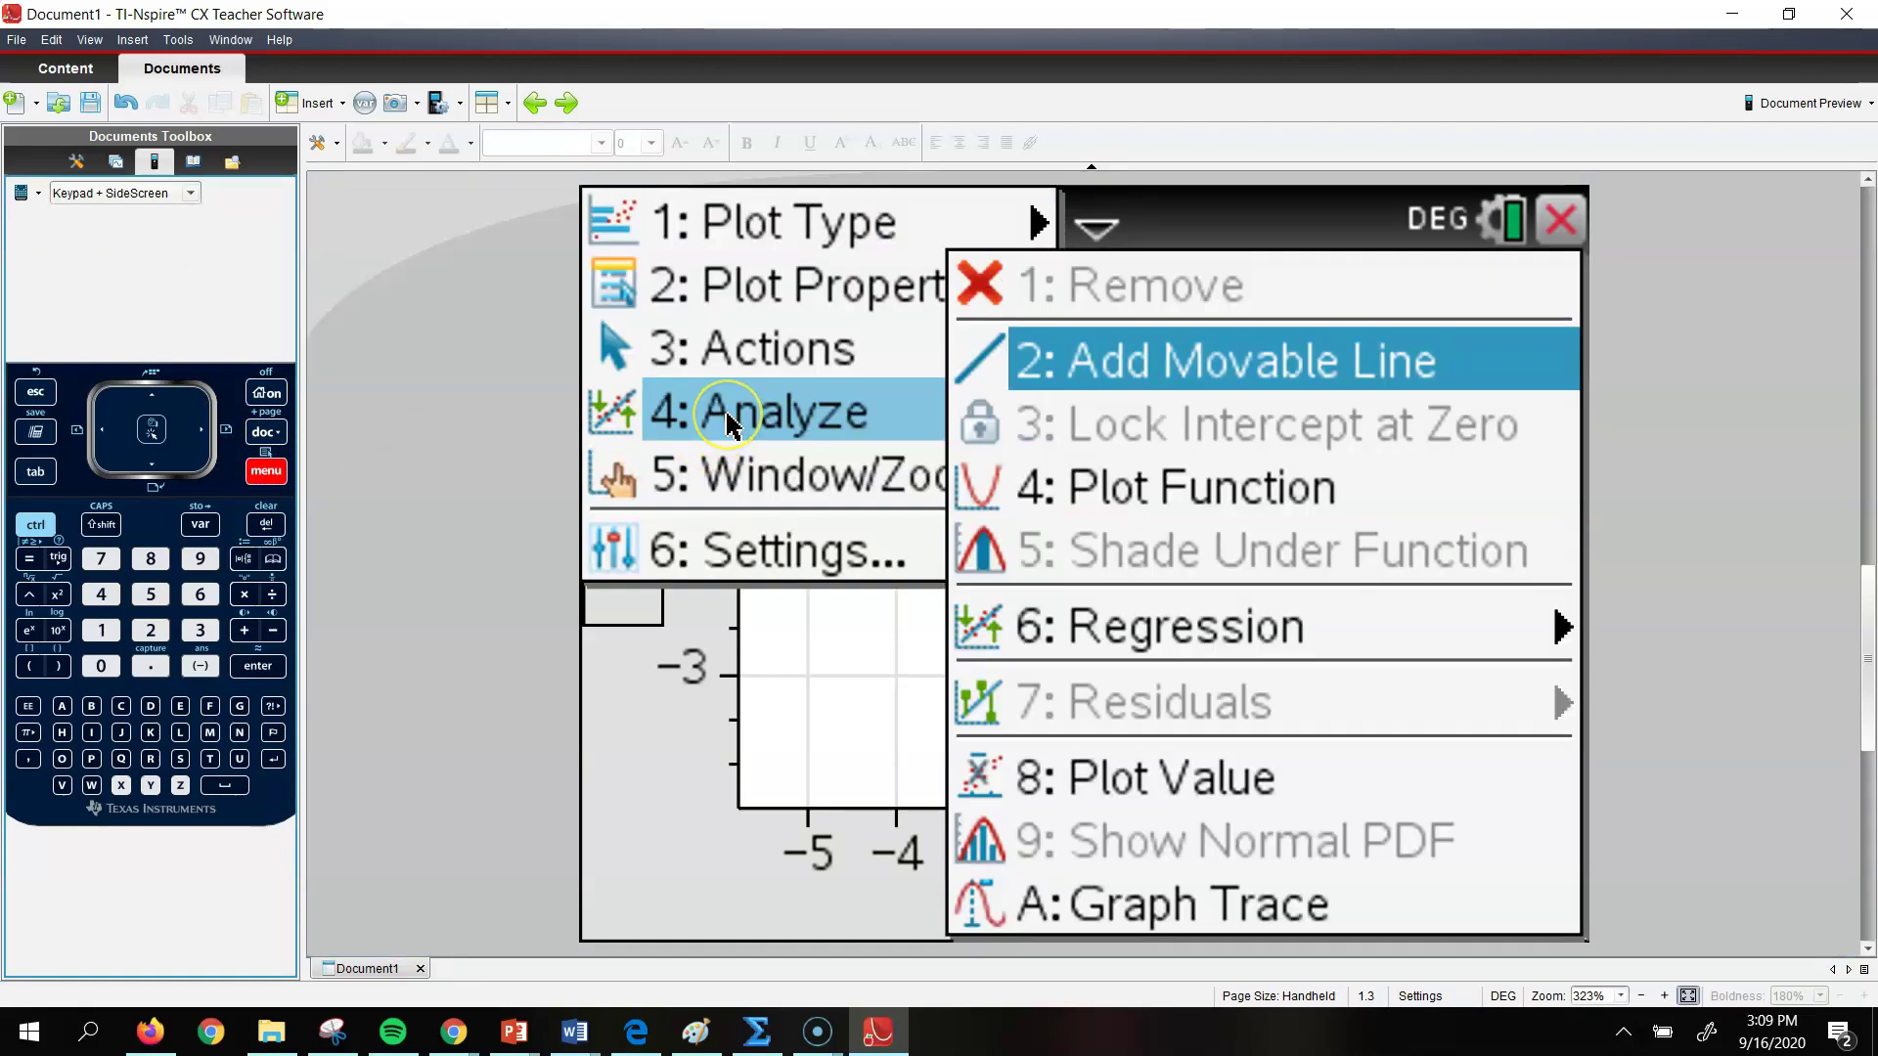
pyautogui.click(1143, 626)
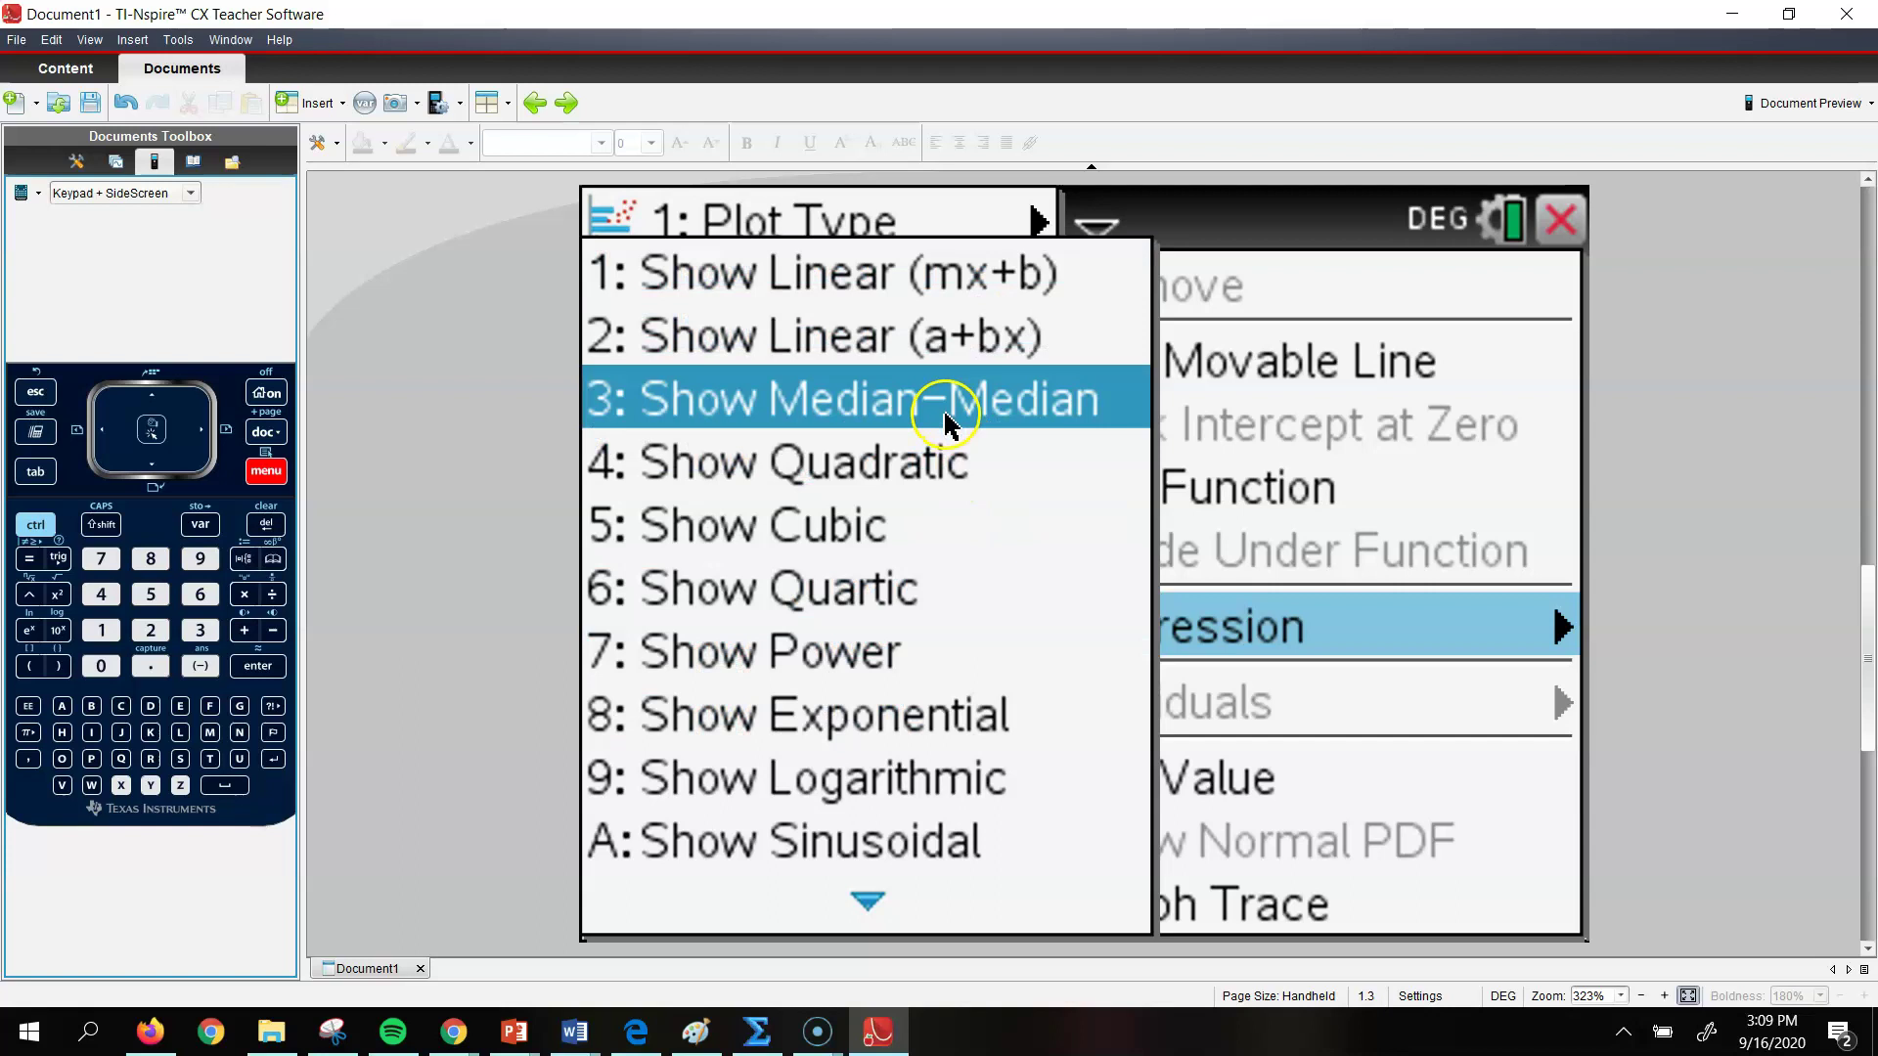
pyautogui.click(930, 296)
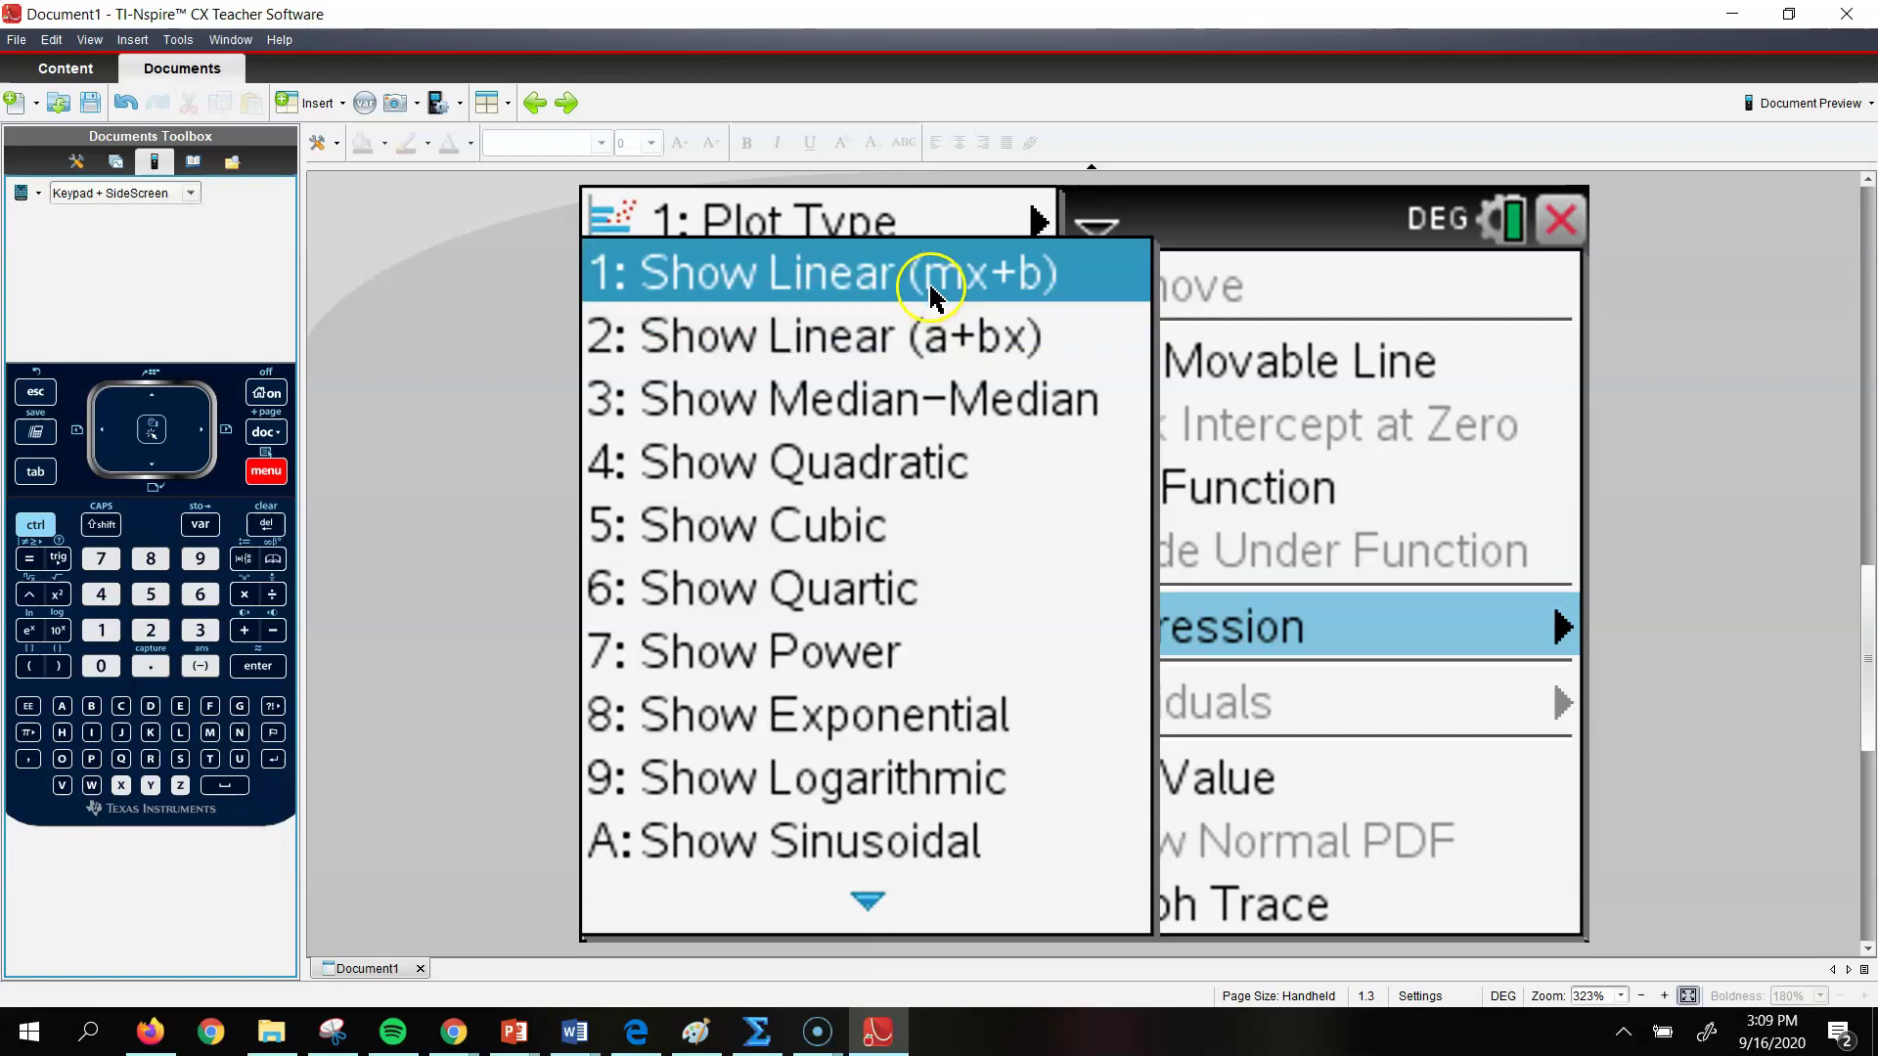
pyautogui.click(930, 296)
pyautogui.click(1080, 602)
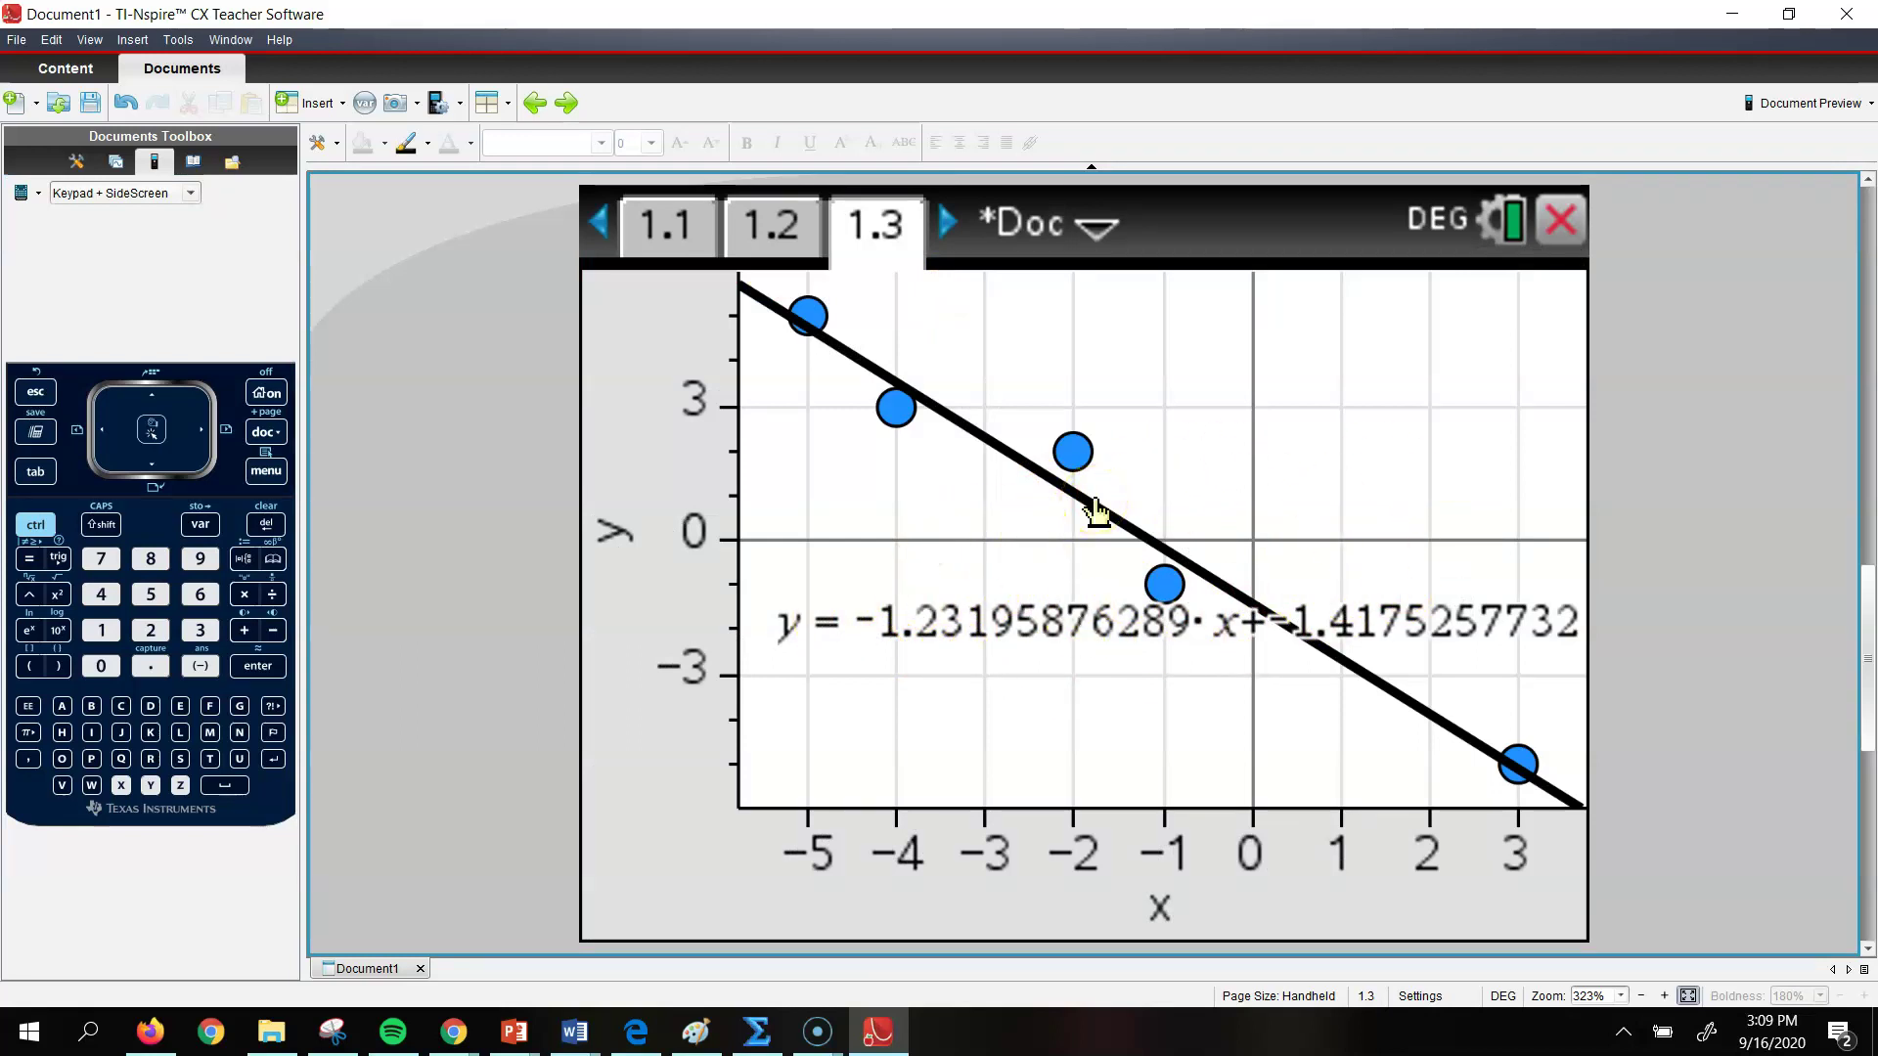
# Show residual squares via Analyze > Residuals, giving Sum of squares = 1.91237113402
pyautogui.click(266, 473)
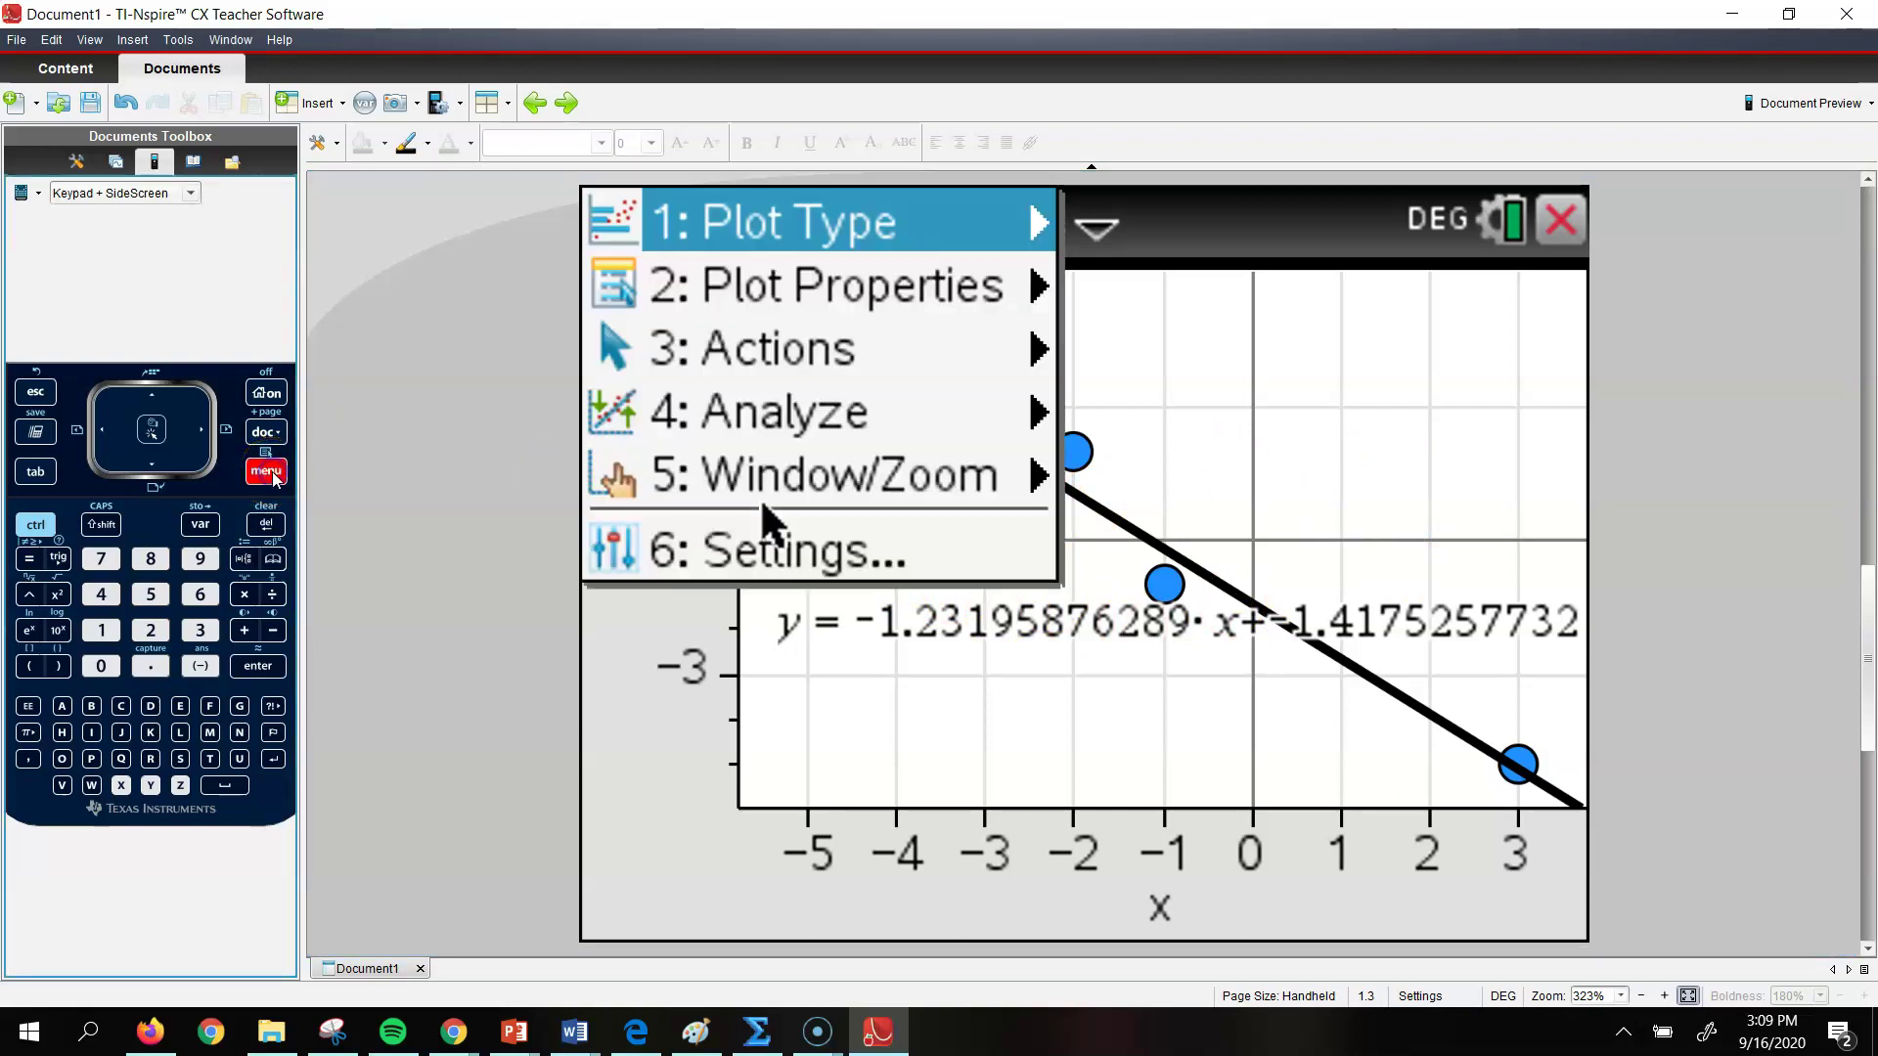
pyautogui.click(841, 435)
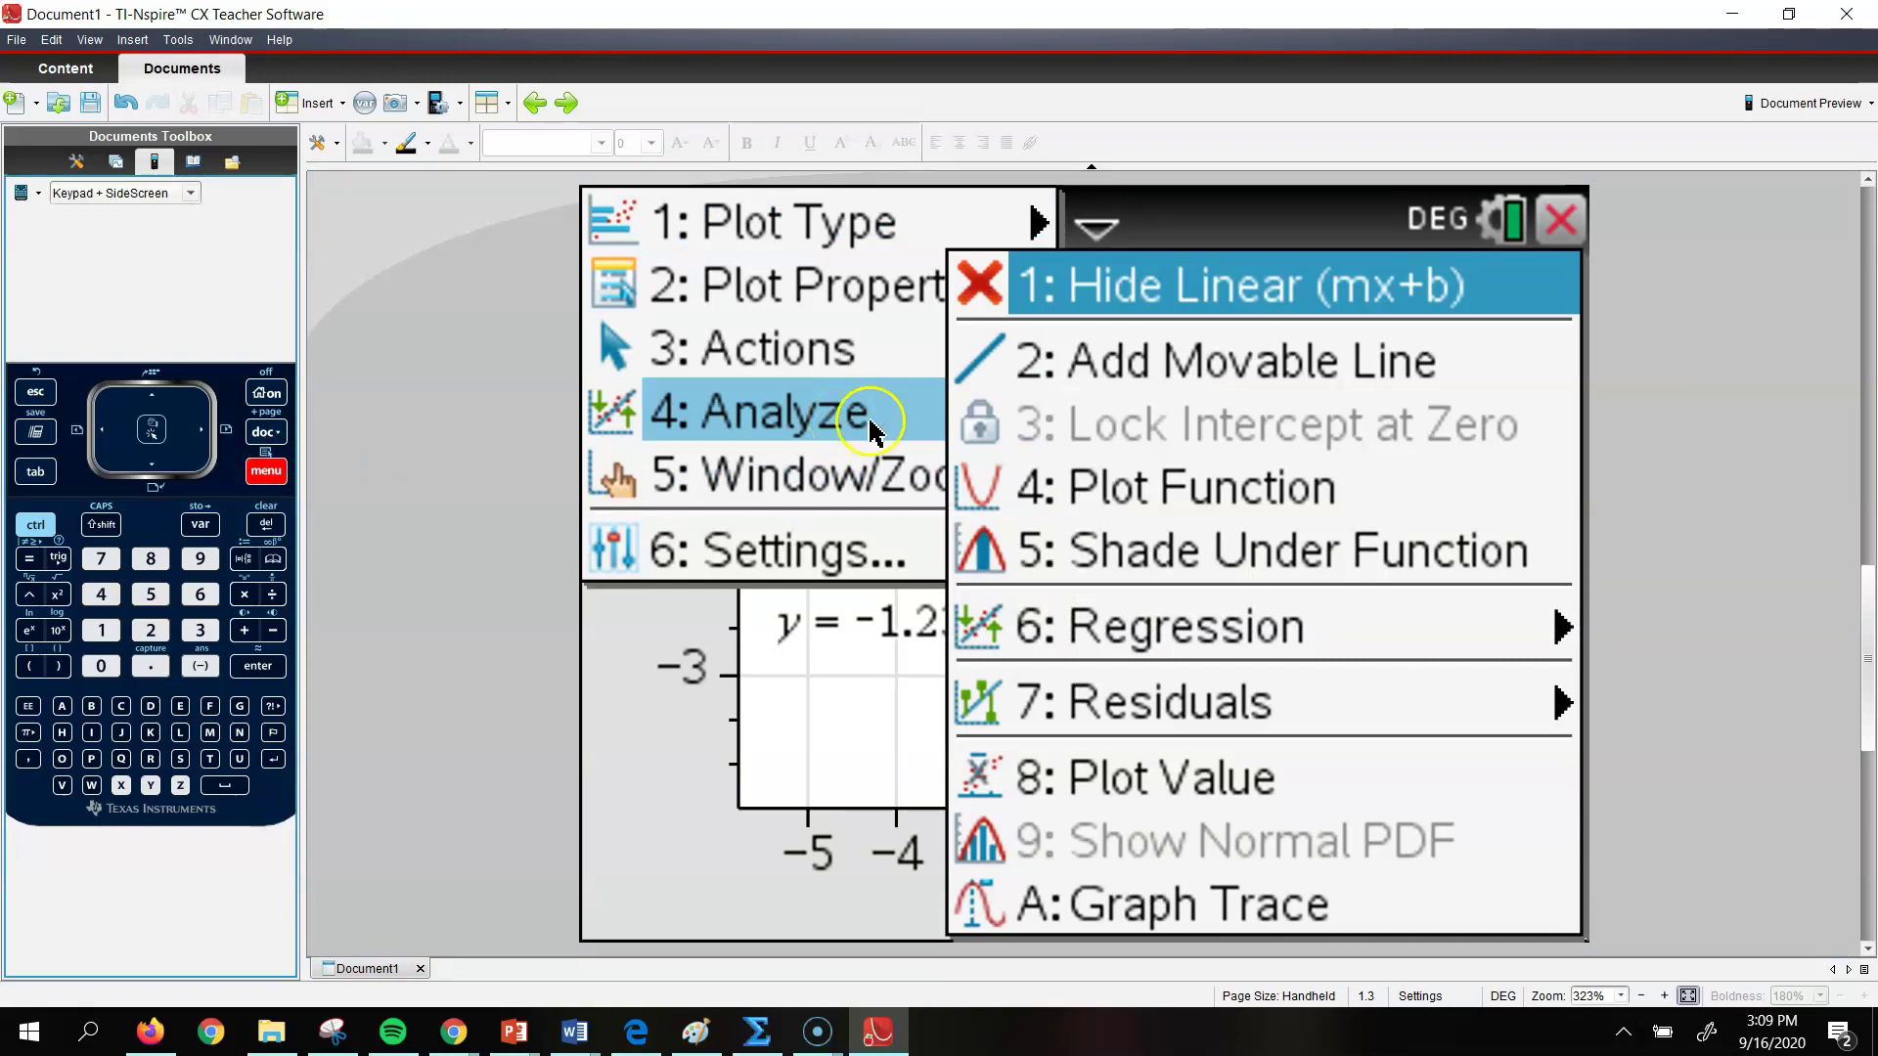
pyautogui.click(1161, 712)
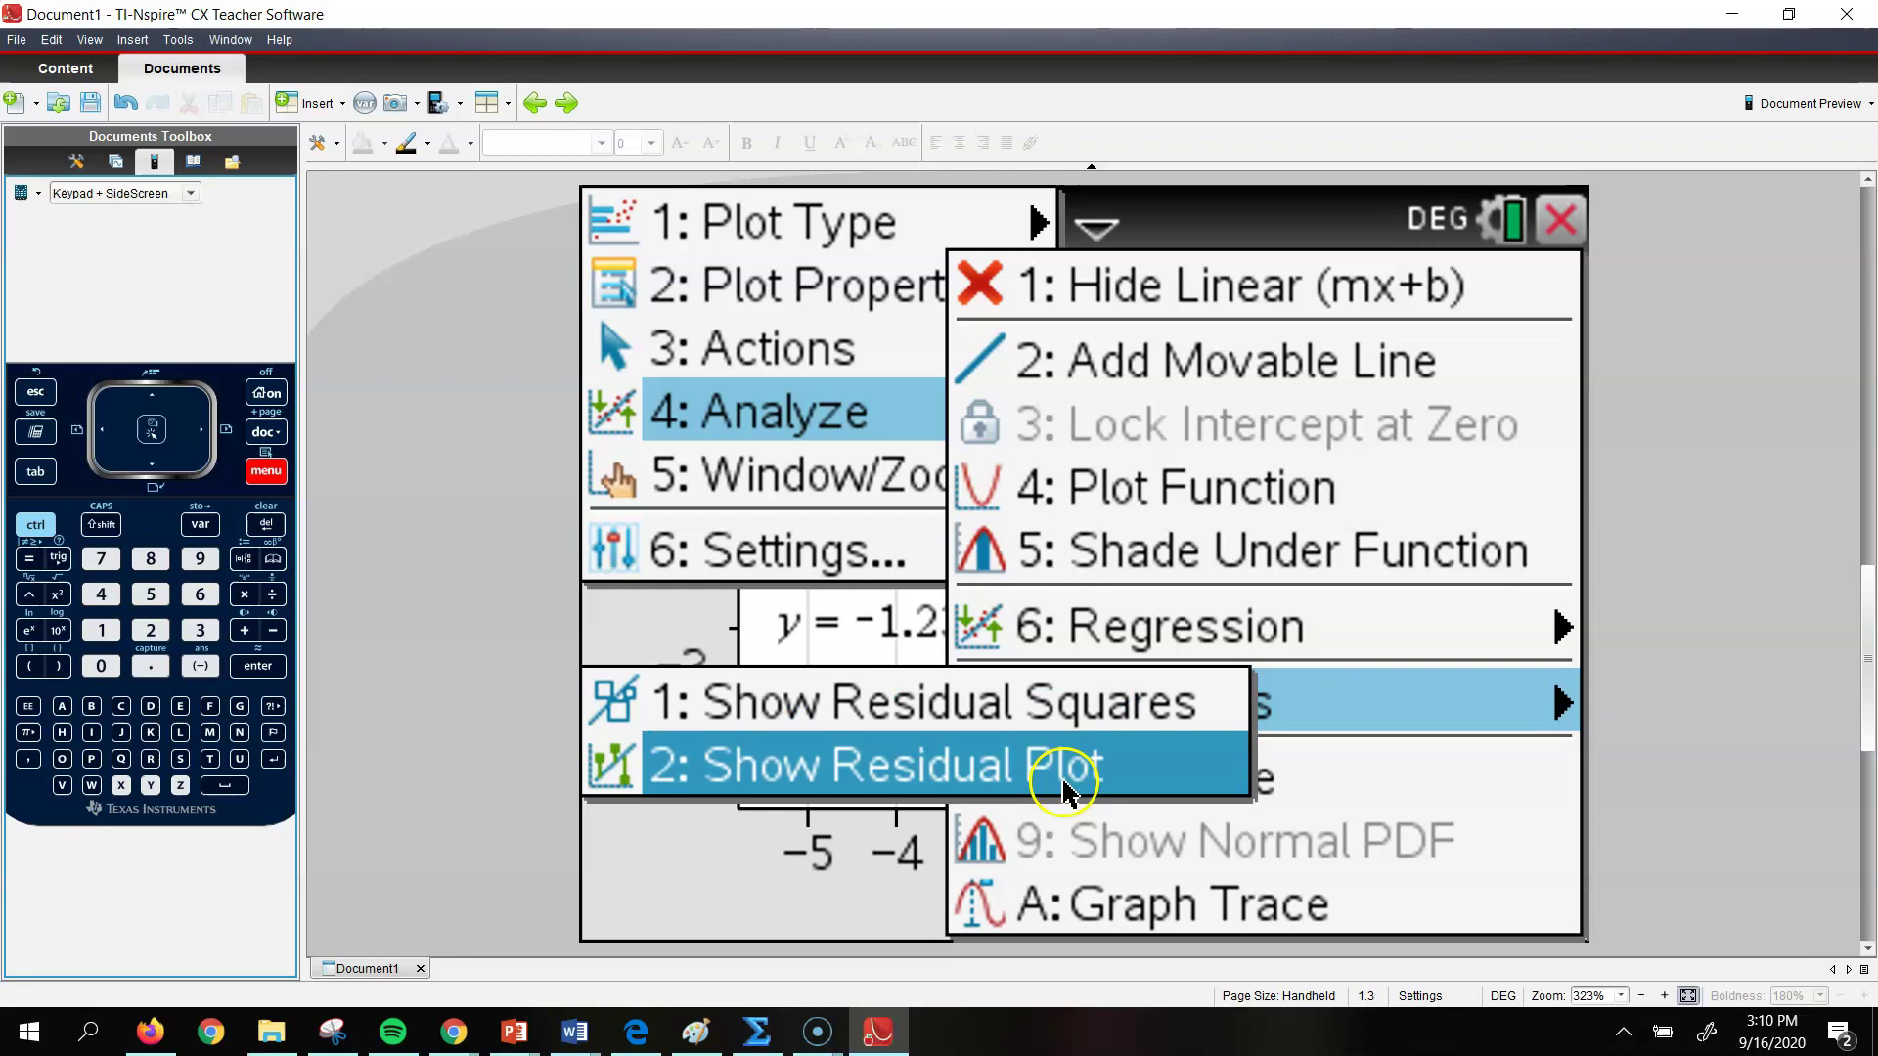
pyautogui.click(1101, 725)
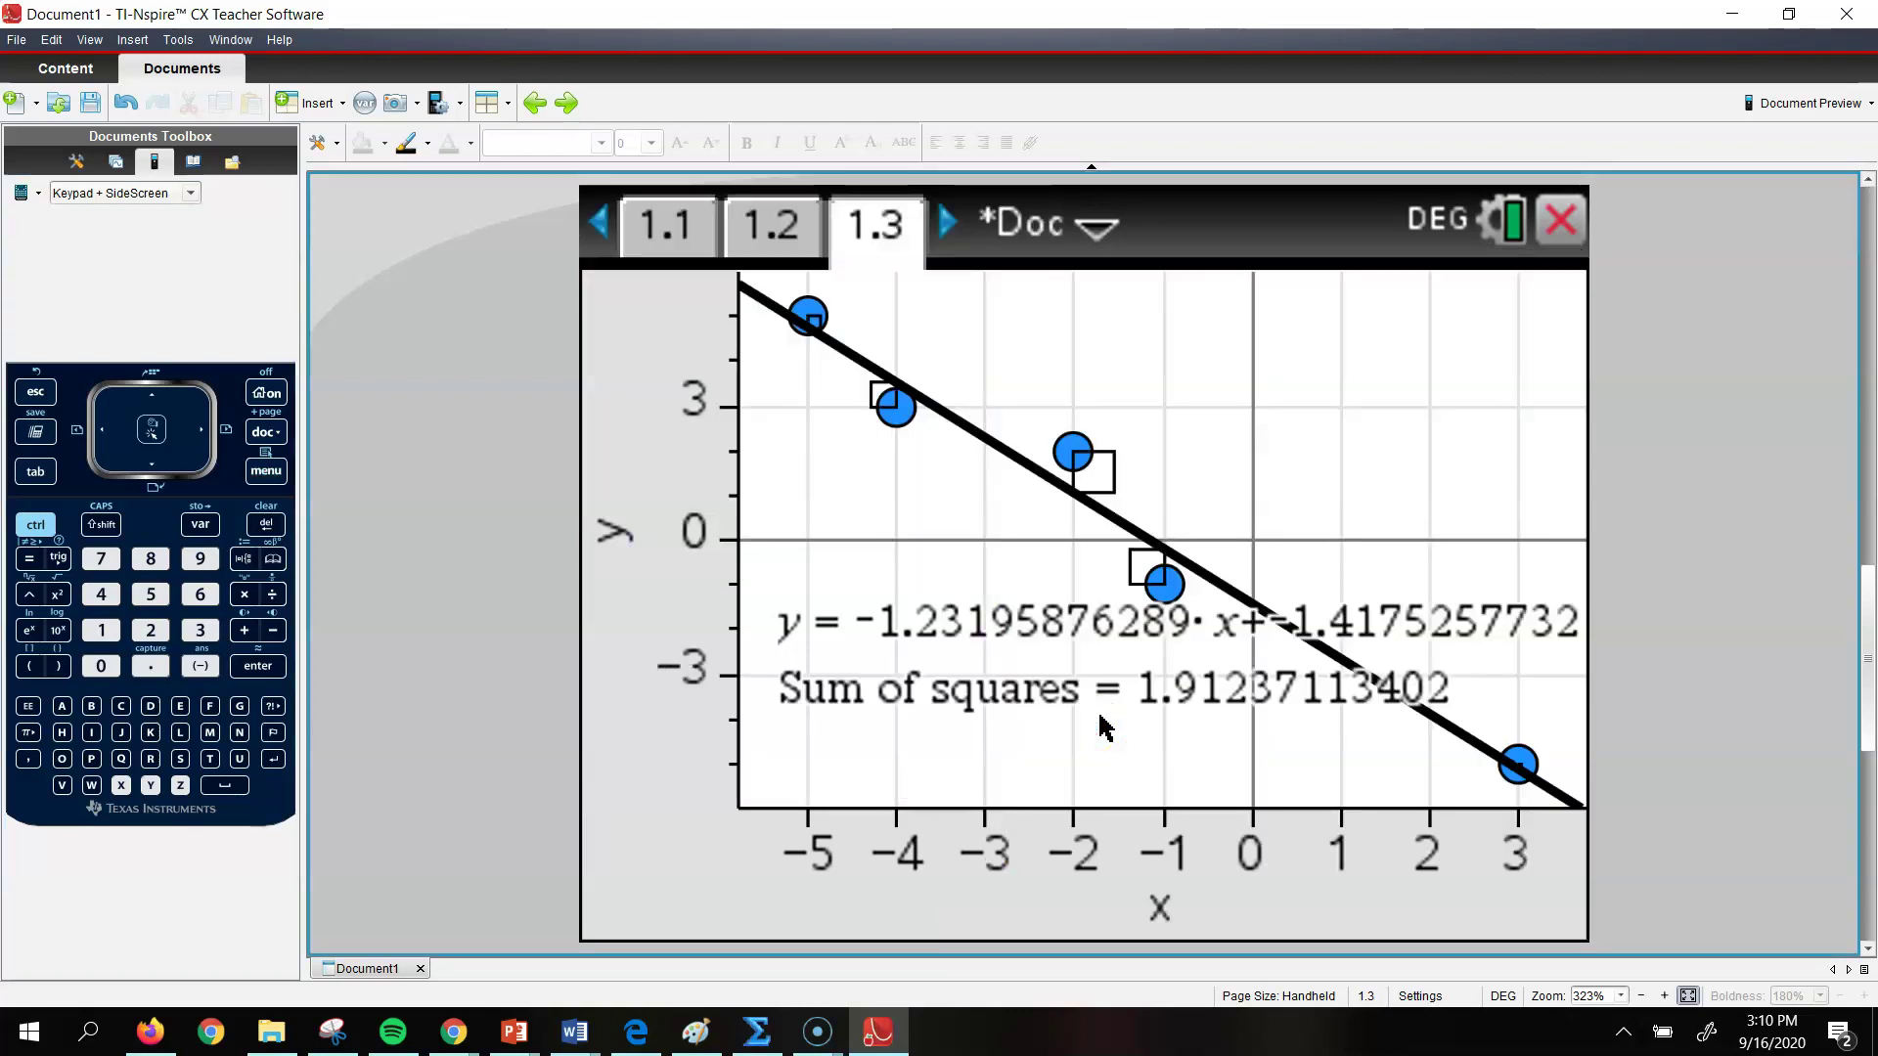